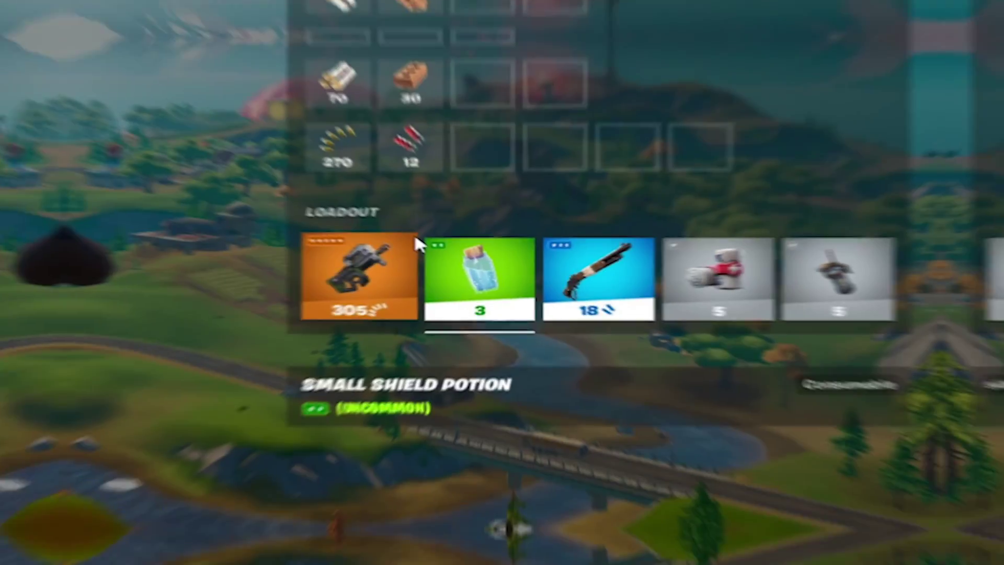
- Put the SMG in inventory slot 1 by swapping weapons, then accept the display-change prompt
{"action": "left_click_drag", "start_coordinate": [387, 262], "coordinate": [336, 280]}
{"action": "left_click_drag", "start_coordinate": [612, 277], "coordinate": [488, 287]}
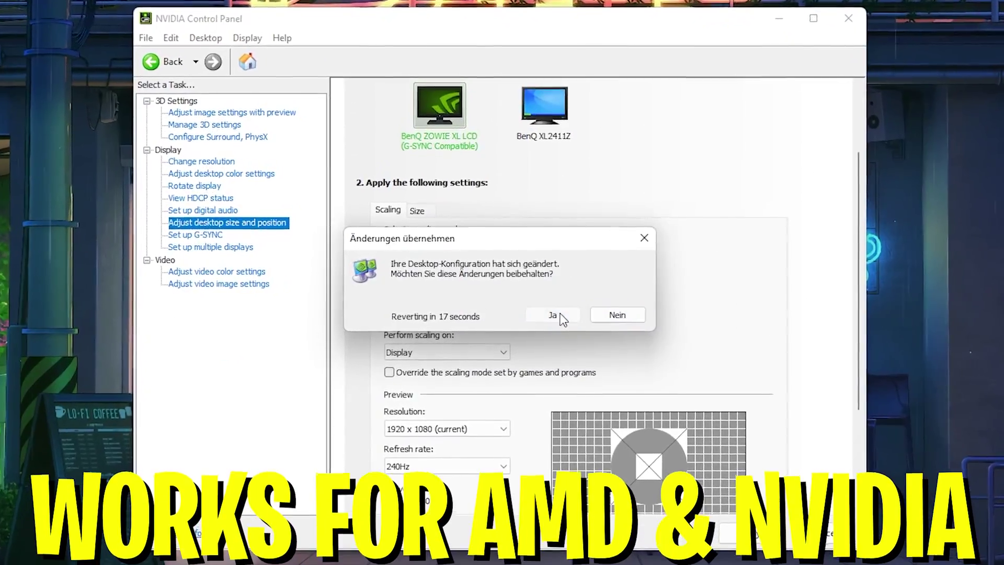
{"action": "left_click", "coordinate": [557, 316]}
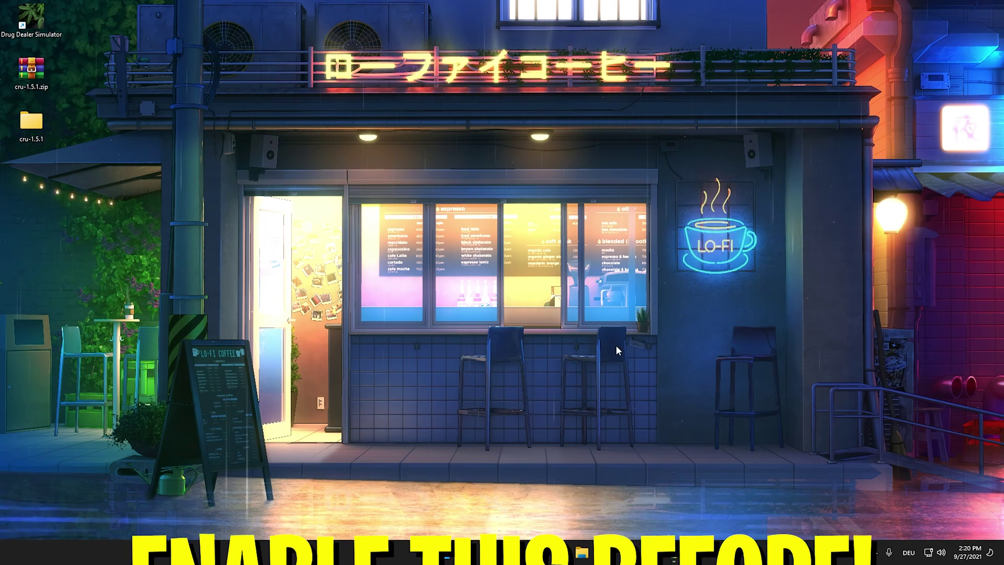
- Open the NVIDIA Control Panel from the notification-area icon
{"action": "left_click", "coordinate": [872, 553]}
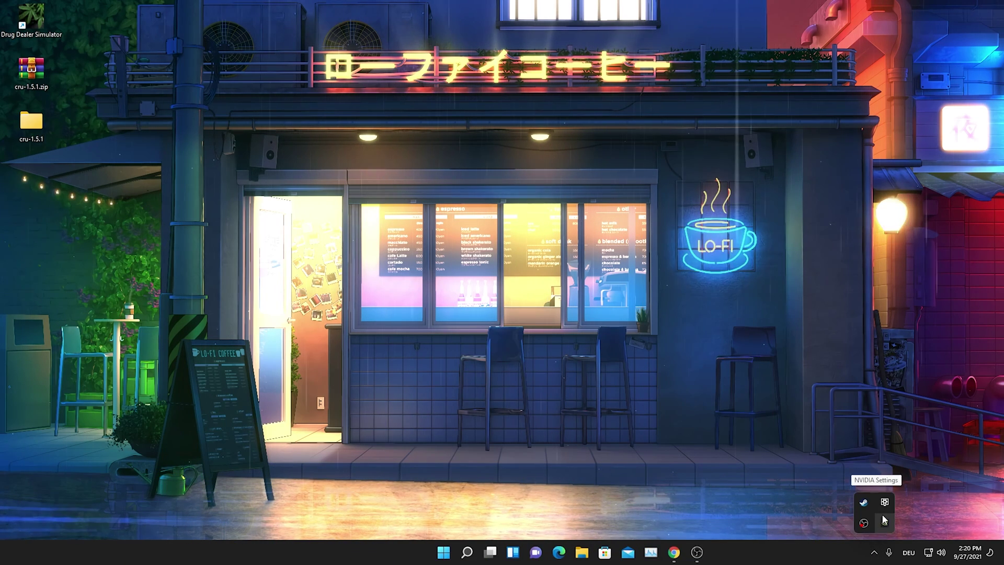
{"action": "right_click", "coordinate": [882, 516]}
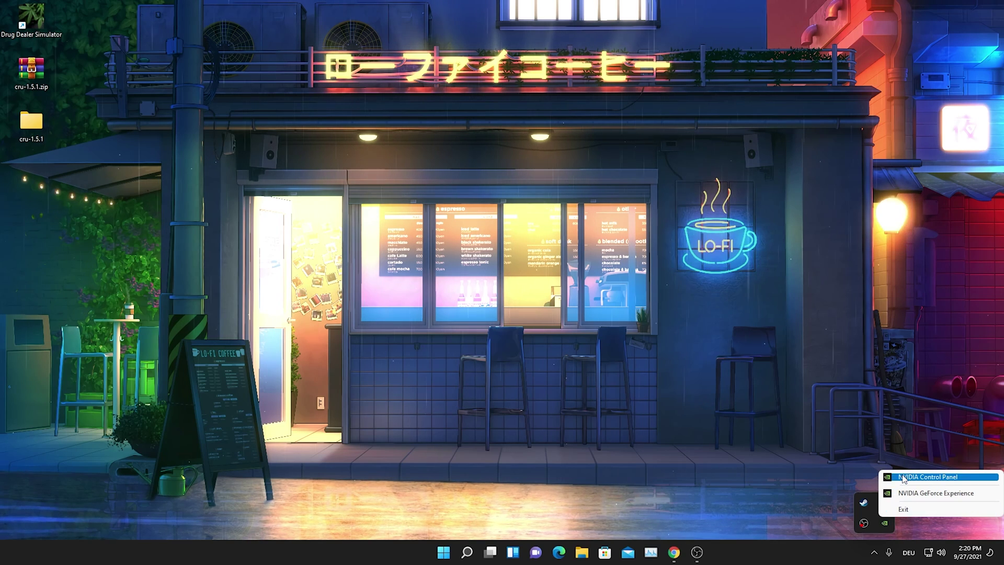
{"action": "left_click", "coordinate": [901, 492]}
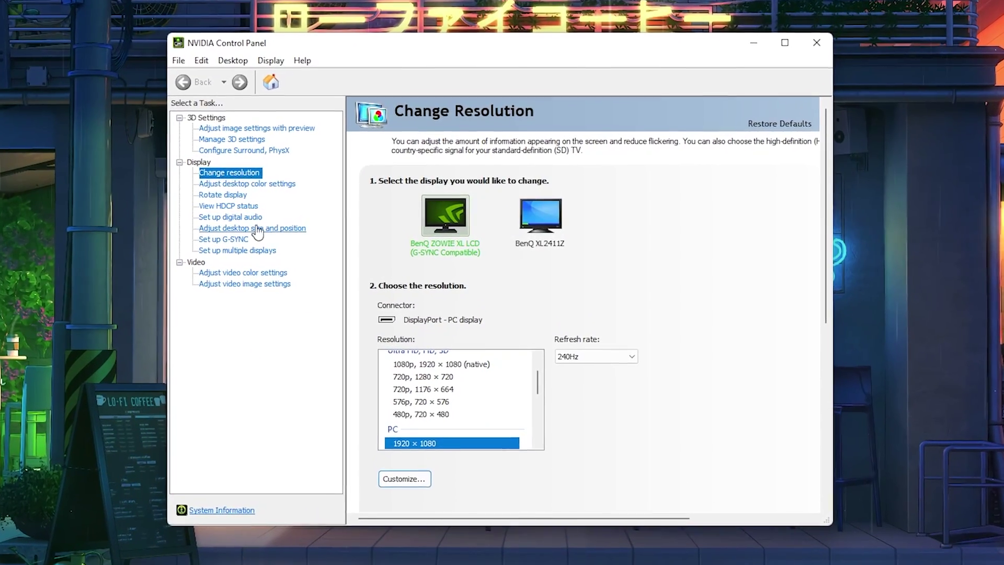
- Under Adjust desktop size and position, set scaling to No scaling, performed on Display
{"action": "left_click", "coordinate": [257, 229]}
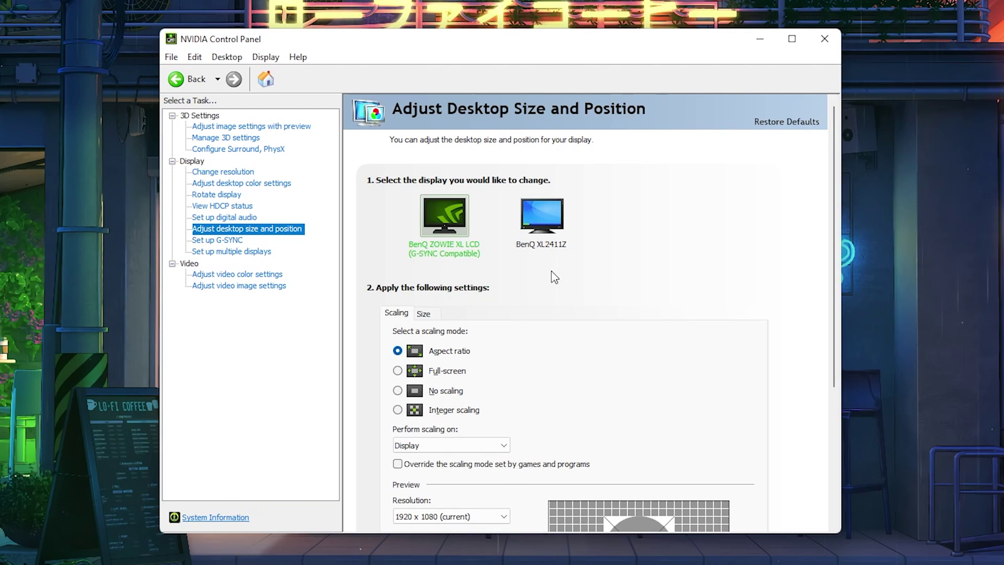
{"action": "scroll", "coordinate": [558, 282], "scroll_direction": "down", "scroll_amount": 3}
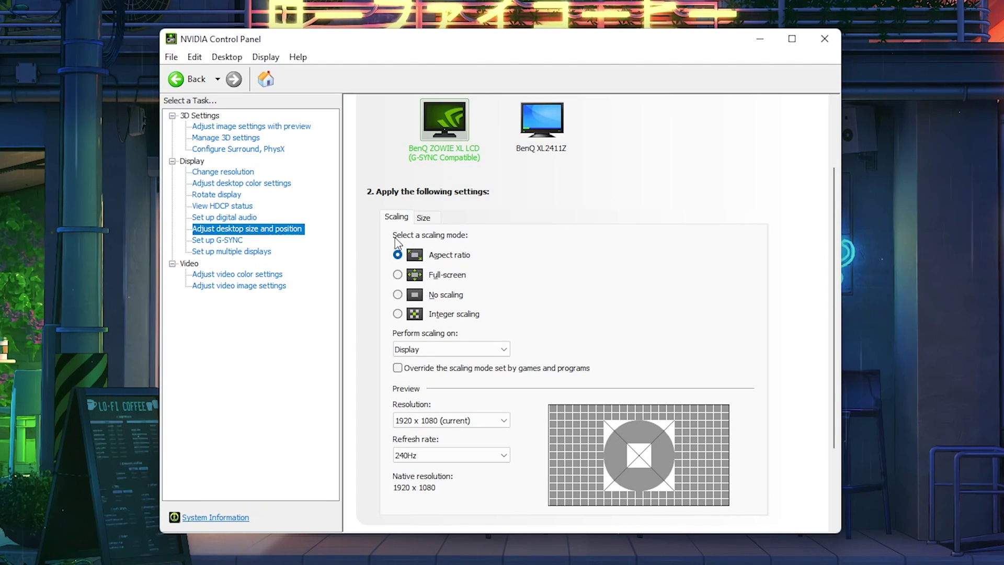
{"action": "left_click", "coordinate": [397, 295]}
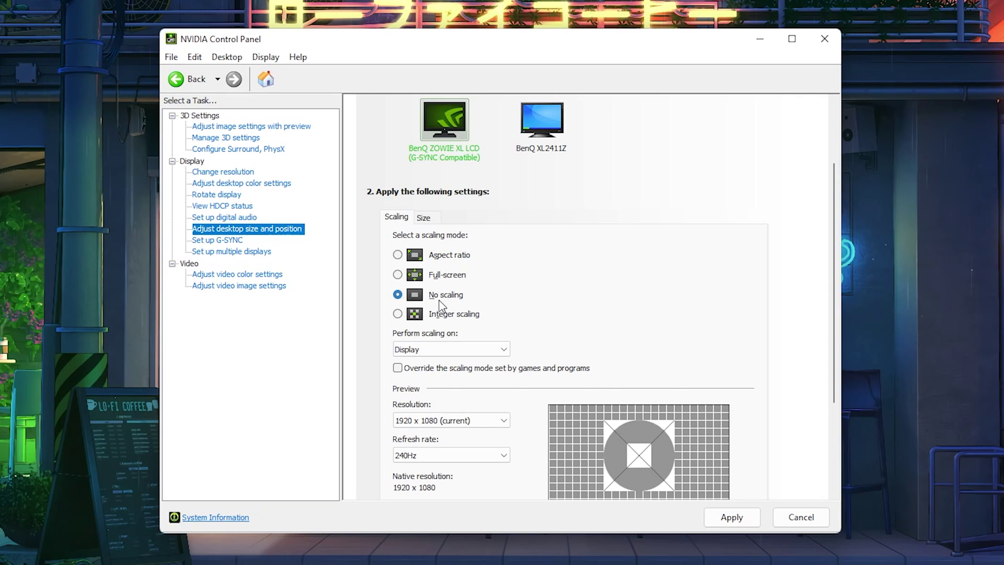
{"action": "left_click", "coordinate": [438, 349]}
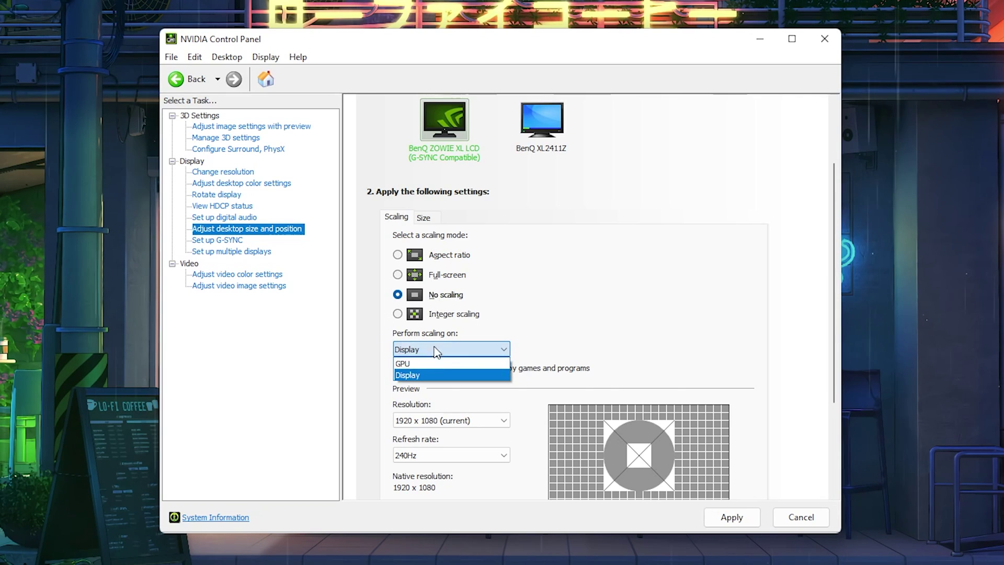
{"action": "left_click", "coordinate": [407, 375]}
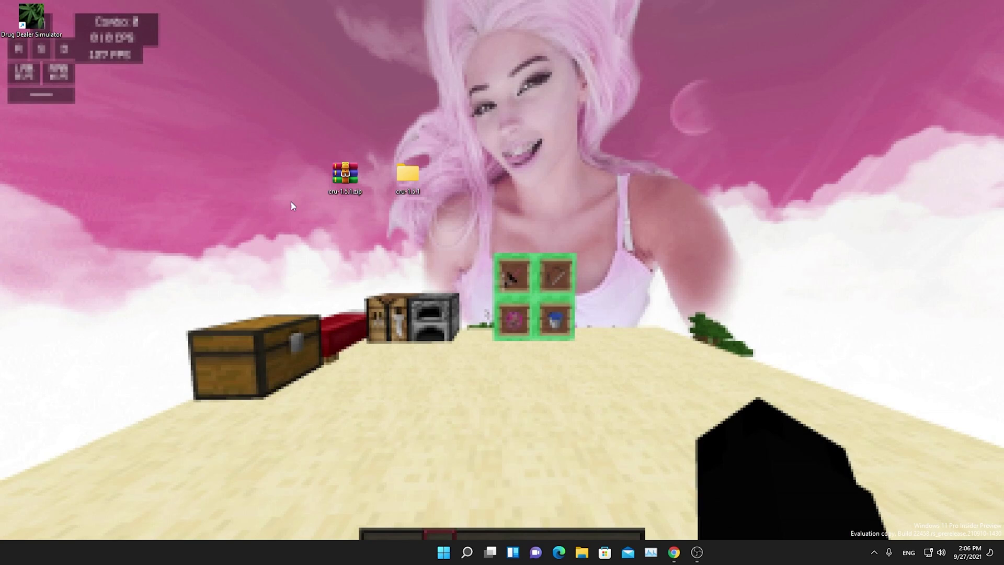
- Extract cru-1.5.1.zip and launch CRU.exe from the cru-1.5.1 folder
{"action": "right_click", "coordinate": [349, 179]}
{"action": "left_click", "coordinate": [387, 260]}
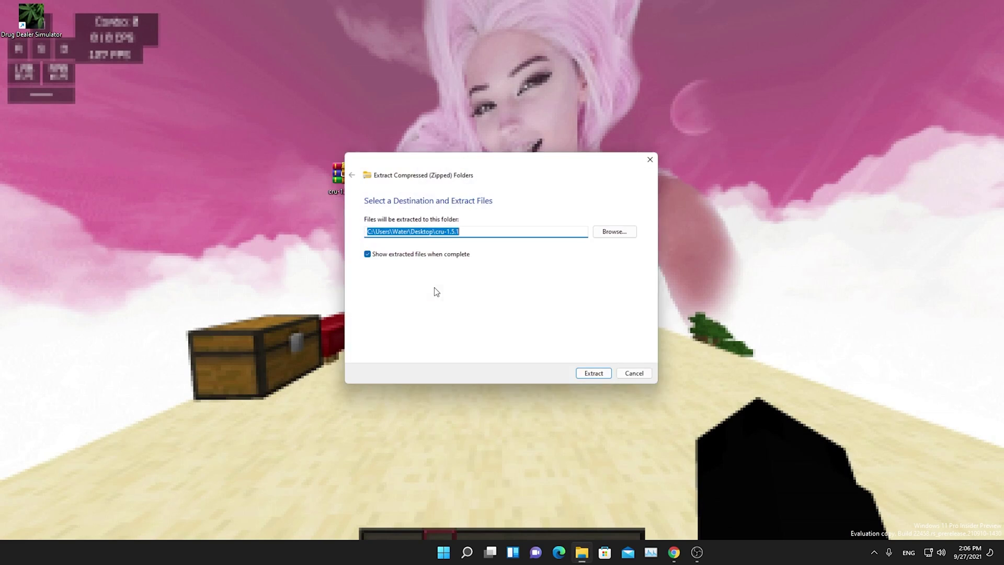
{"action": "left_click", "coordinate": [654, 158]}
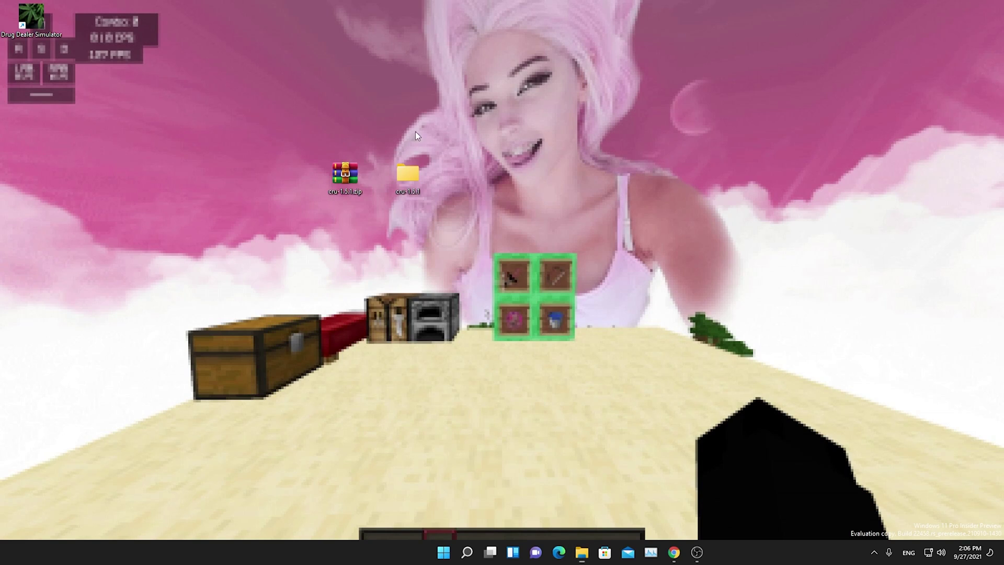
{"action": "double_click", "coordinate": [416, 179]}
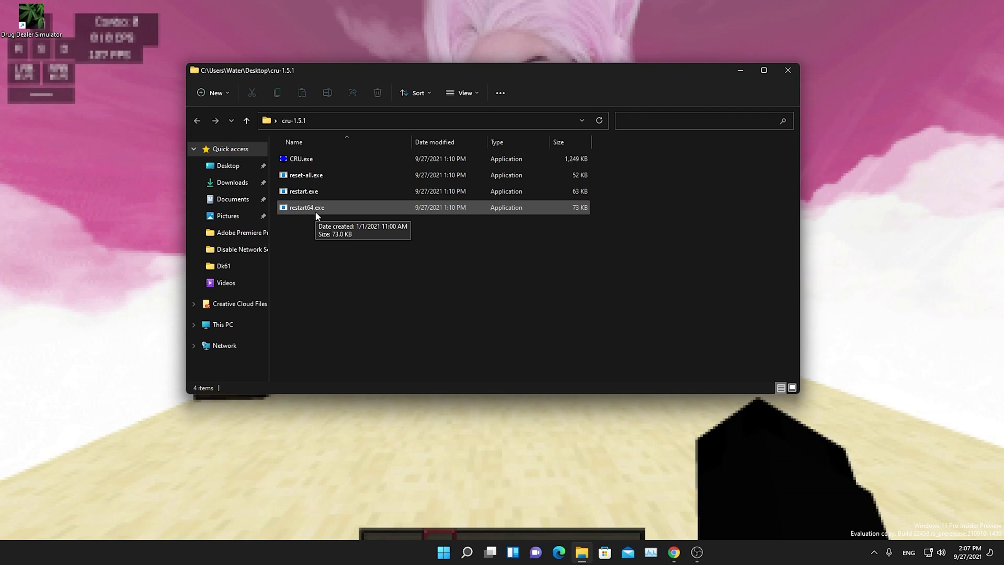
{"action": "double_click", "coordinate": [299, 161]}
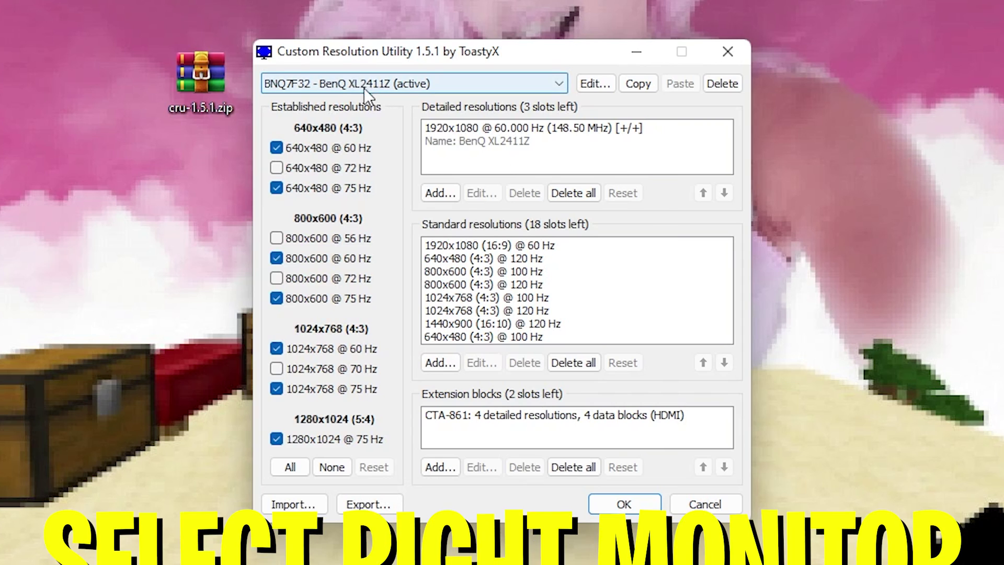
- Select the BNQ7F51 - ZOWIE XL LCD (active) monitor and edit its CTA-861 extension block
{"action": "left_click", "coordinate": [382, 88]}
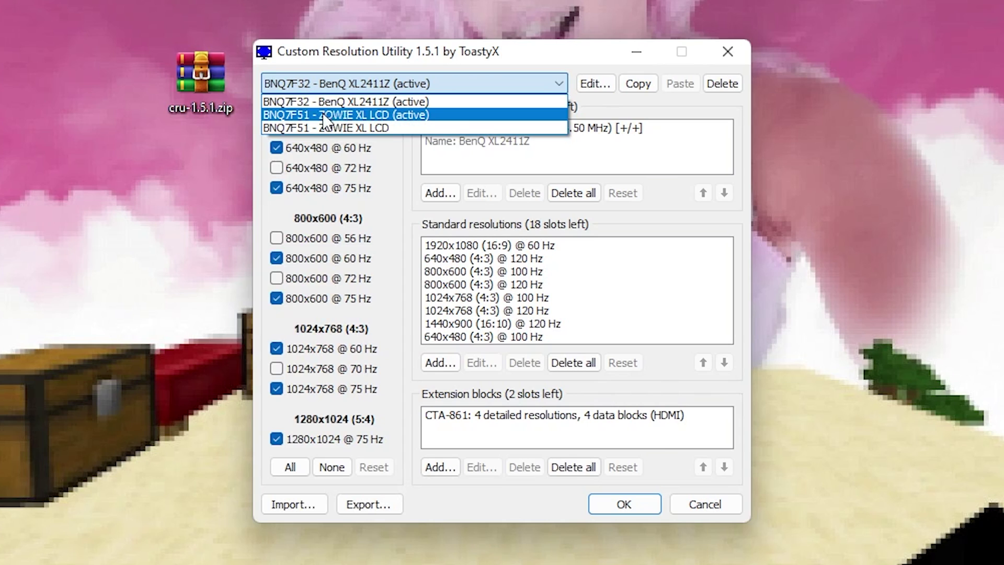
{"action": "left_click", "coordinate": [333, 115]}
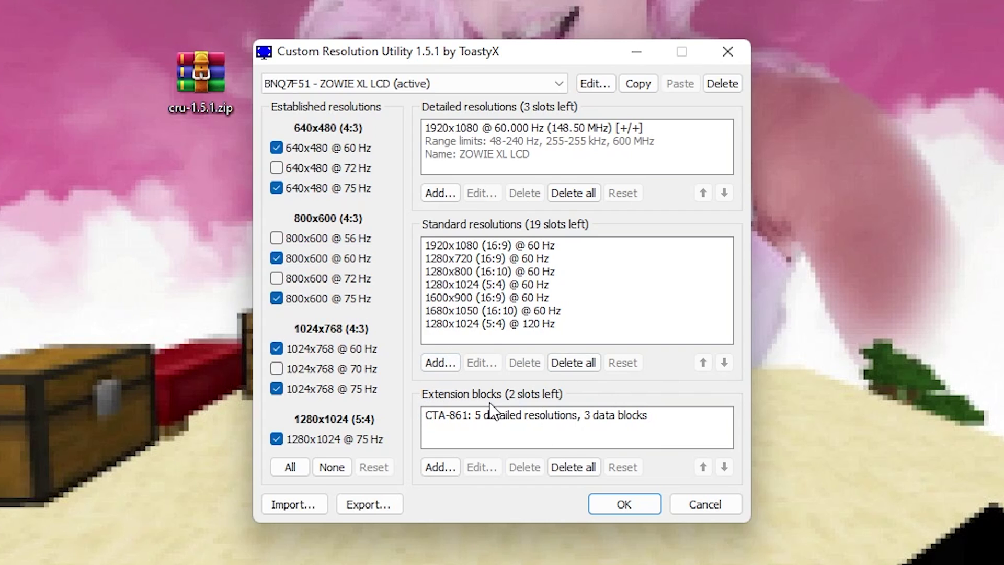
{"action": "left_click", "coordinate": [451, 418]}
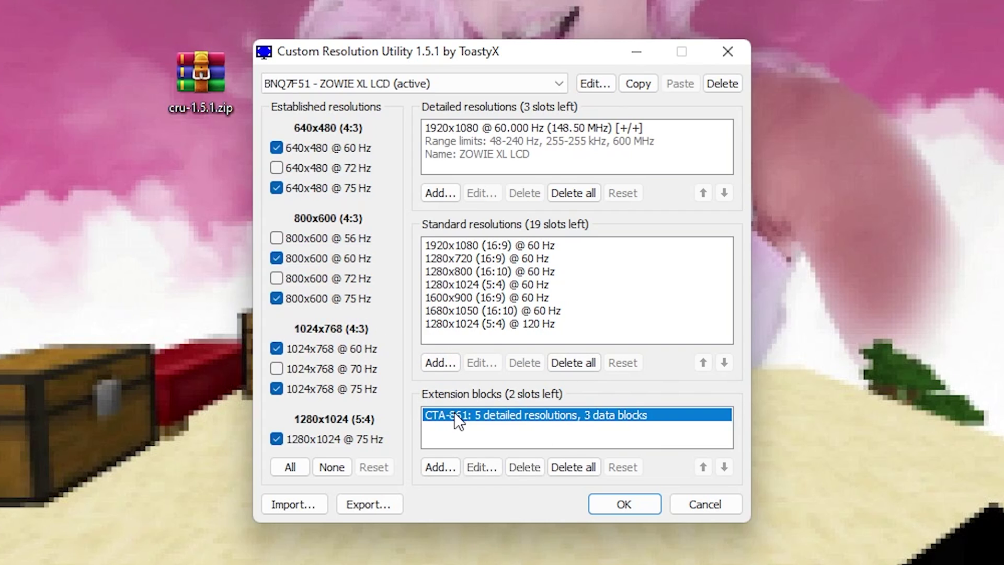
{"action": "left_click", "coordinate": [476, 464]}
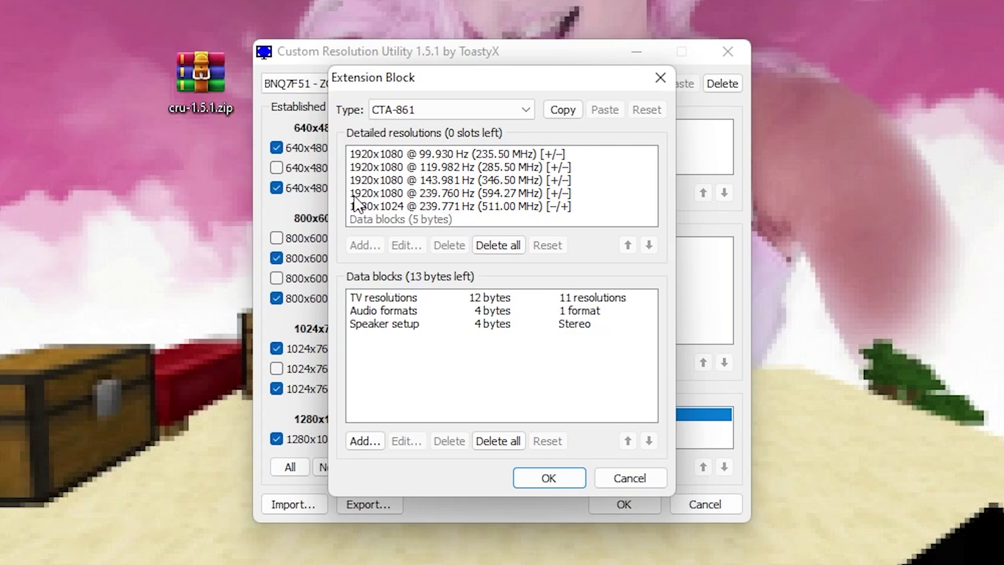
- Delete every detailed resolution from the CTA-861 block, leaving 3 data blocks, and confirm
{"action": "left_click", "coordinate": [428, 197]}
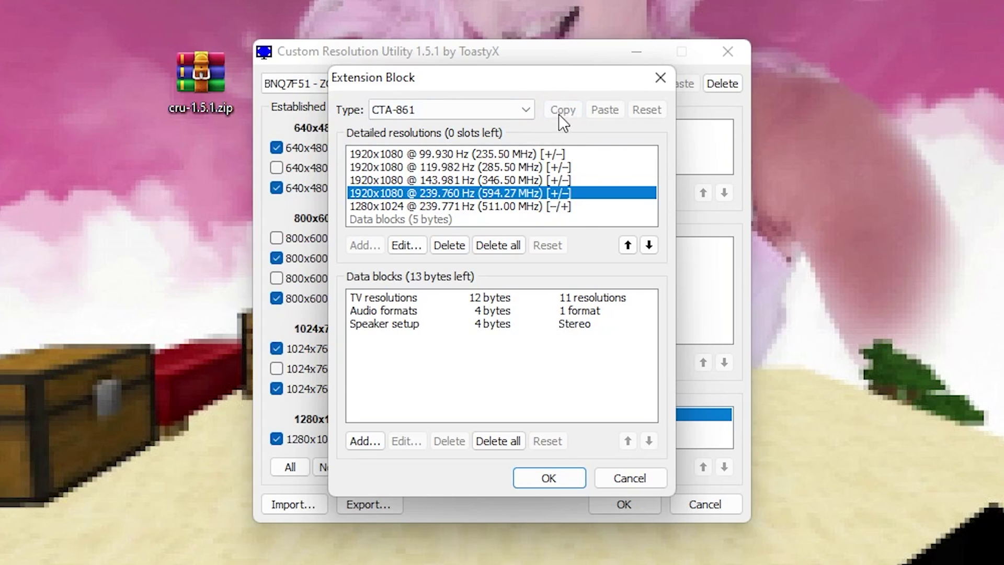
{"action": "left_click", "coordinate": [389, 154]}
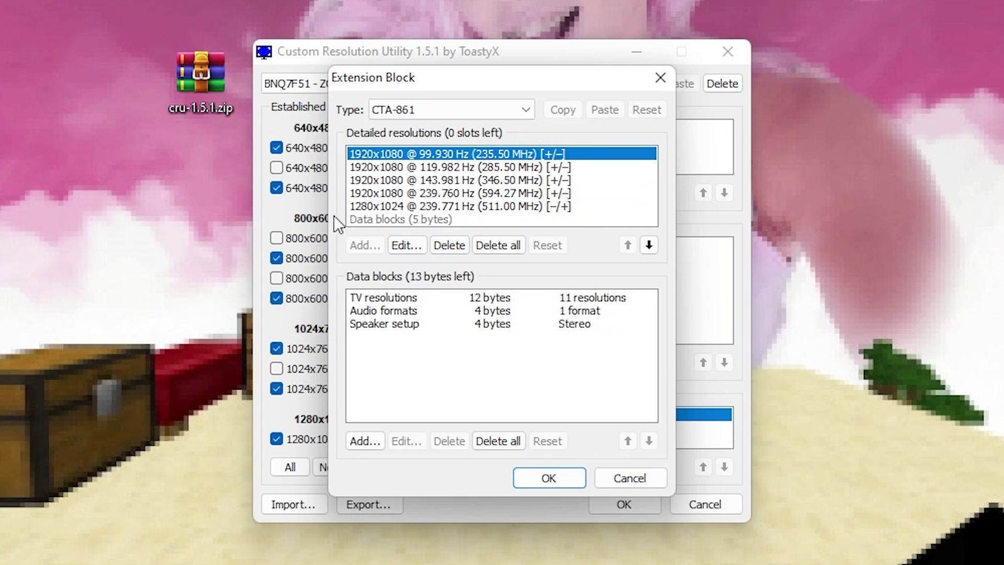
{"action": "left_click", "coordinate": [451, 244]}
{"action": "left_click", "coordinate": [451, 245]}
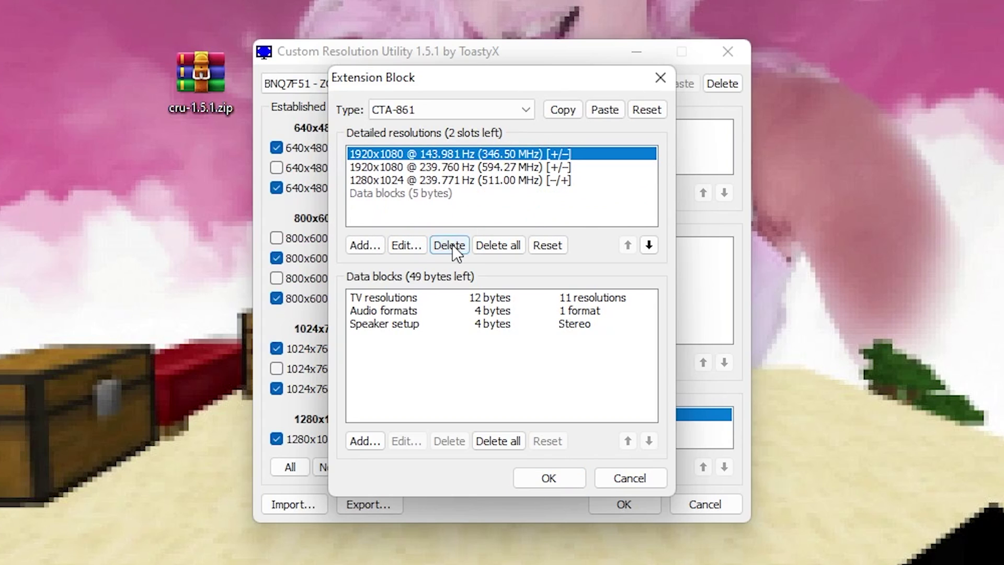
{"action": "left_click", "coordinate": [451, 244]}
{"action": "left_click", "coordinate": [451, 245]}
{"action": "left_click", "coordinate": [450, 244]}
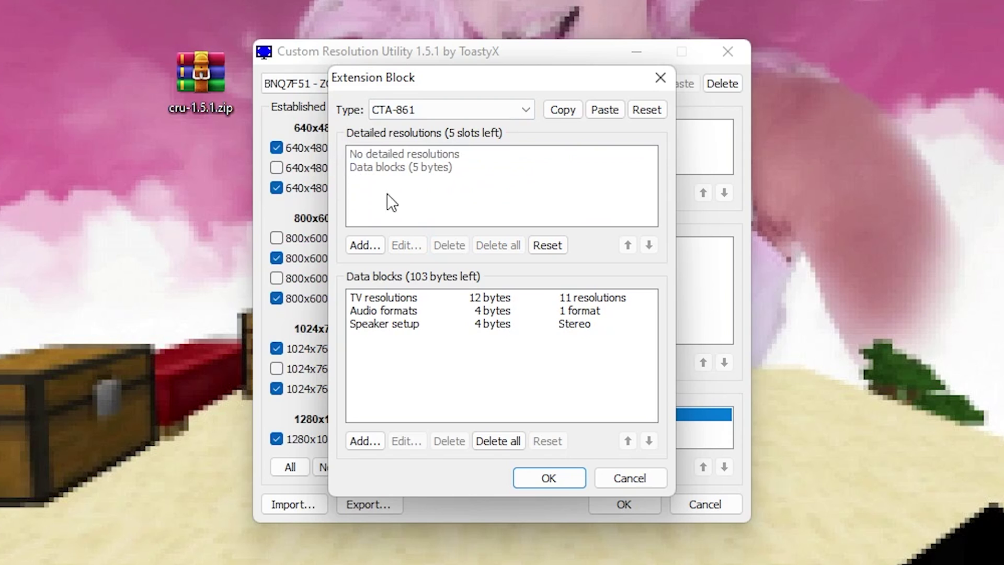
{"action": "left_click", "coordinate": [545, 477]}
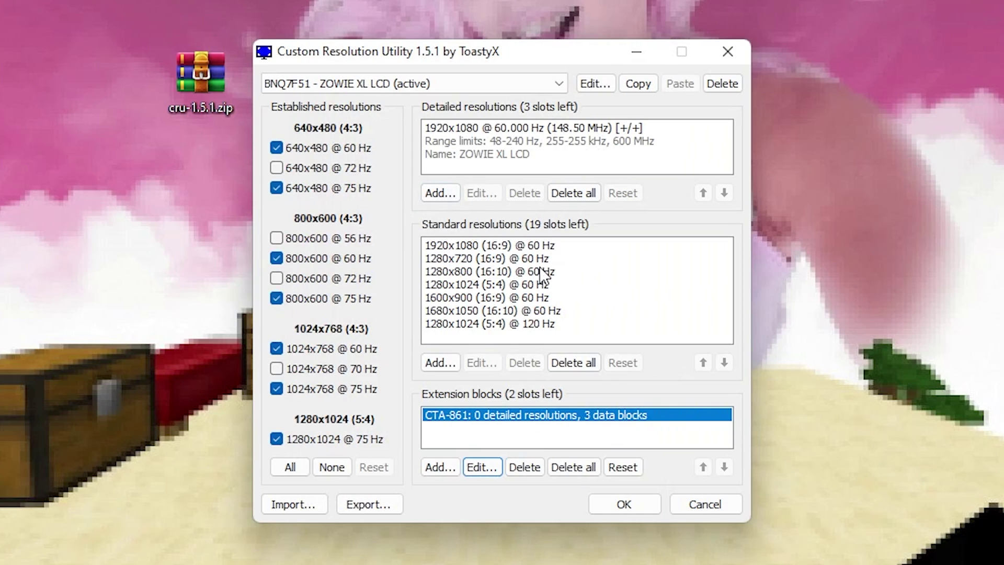
- Replace standard resolutions with 1920x1080 (16:9) @ 60 Hz, uncheck all established ones, select the detailed entry
{"action": "left_click", "coordinate": [564, 359]}
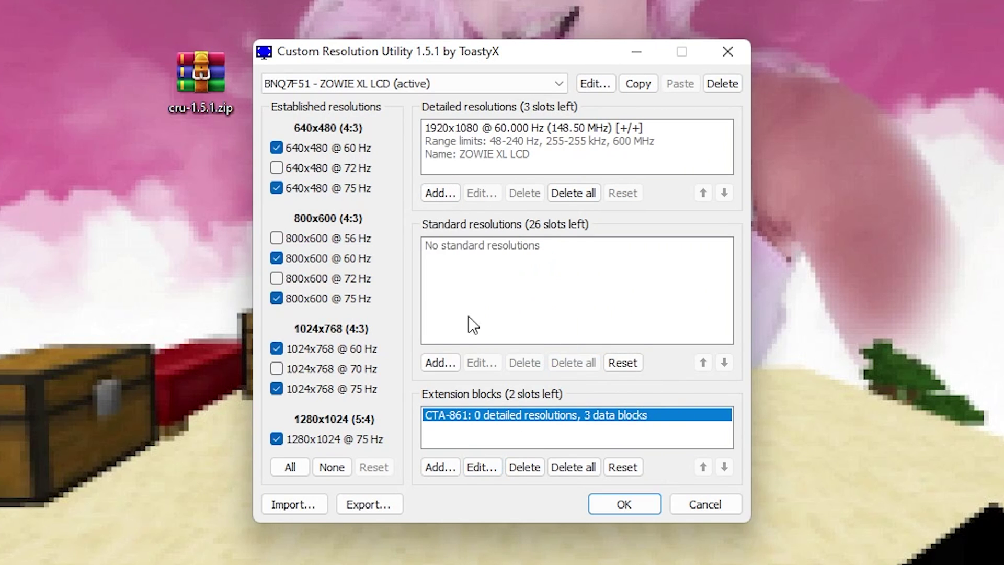
{"action": "left_click", "coordinate": [441, 361]}
{"action": "left_click", "coordinate": [475, 264]}
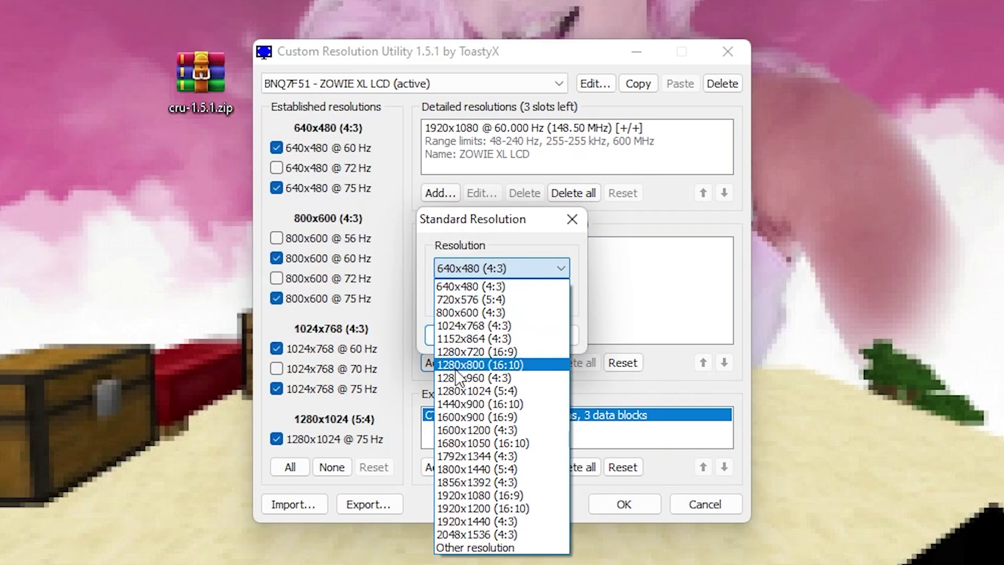
{"action": "left_click", "coordinate": [459, 494]}
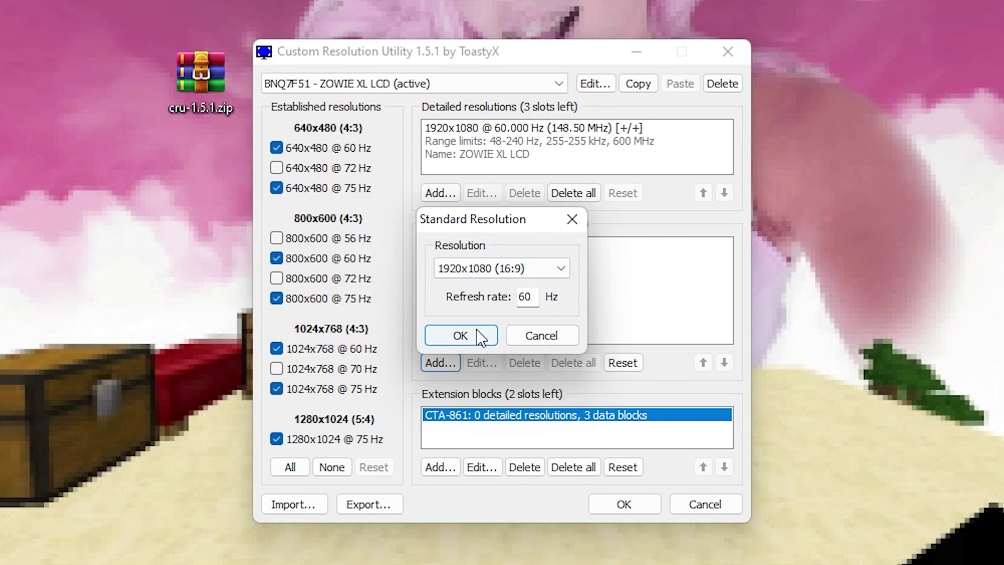
{"action": "left_click", "coordinate": [460, 335]}
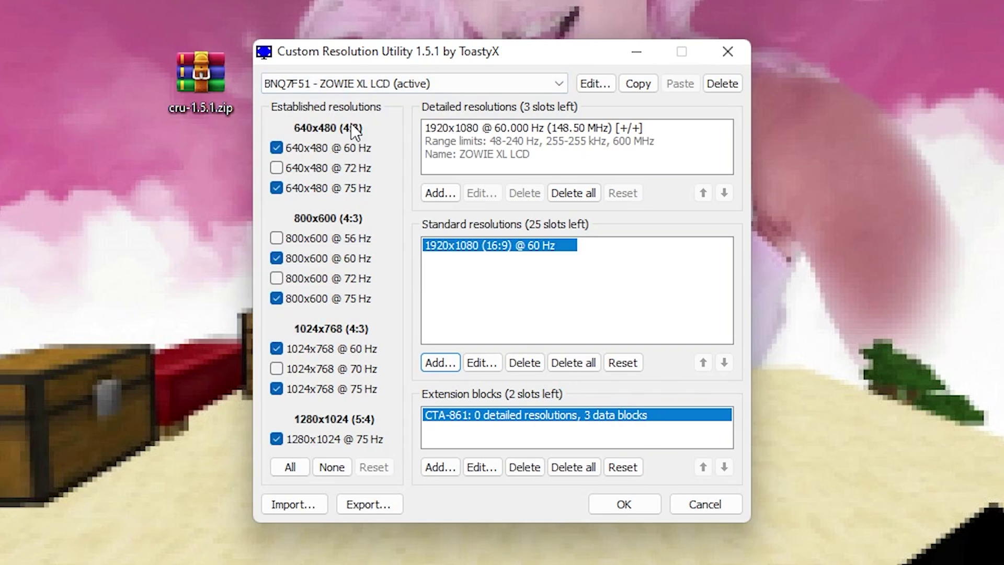
{"action": "left_click", "coordinate": [329, 466]}
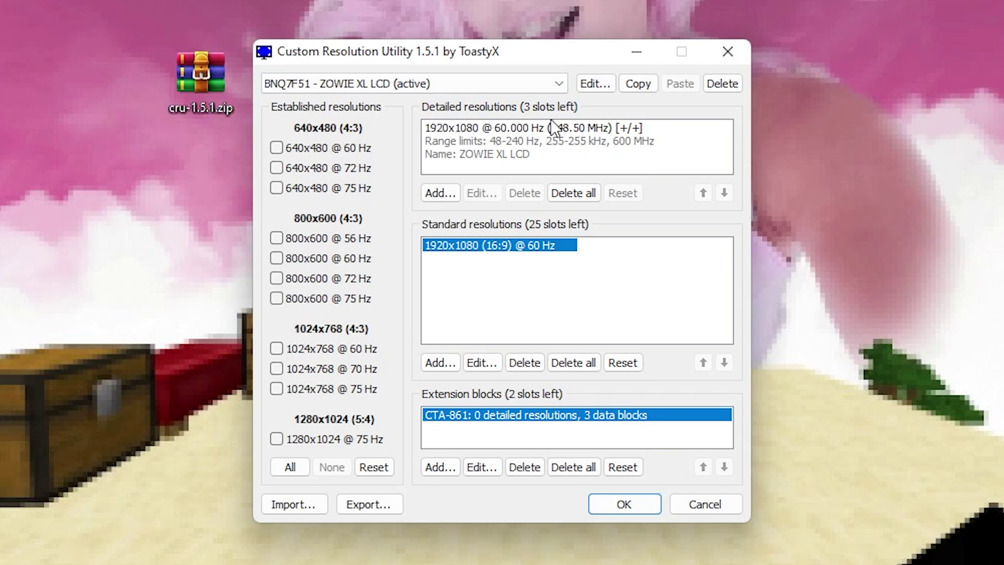
{"action": "left_click", "coordinate": [448, 127]}
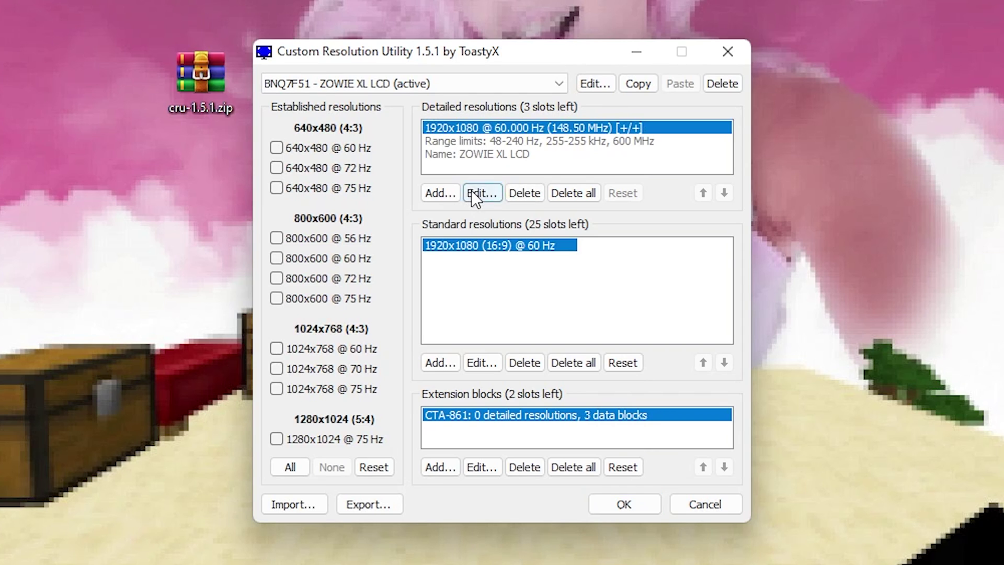
- Change the 1920x1080 detailed resolution to 1722x1070 active, keeping 239.760 Hz
{"action": "left_click", "coordinate": [472, 191]}
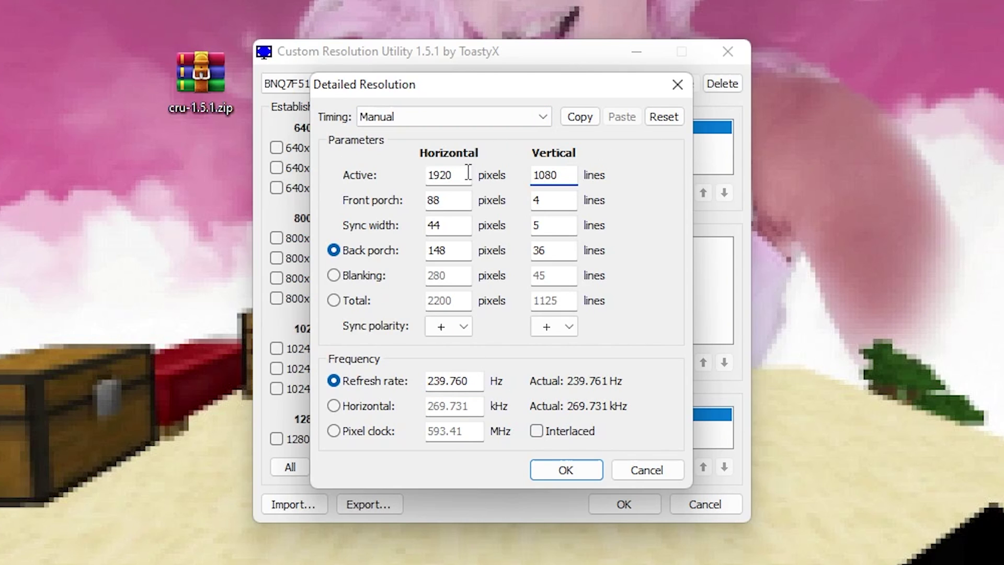
{"action": "double_click", "coordinate": [469, 172]}
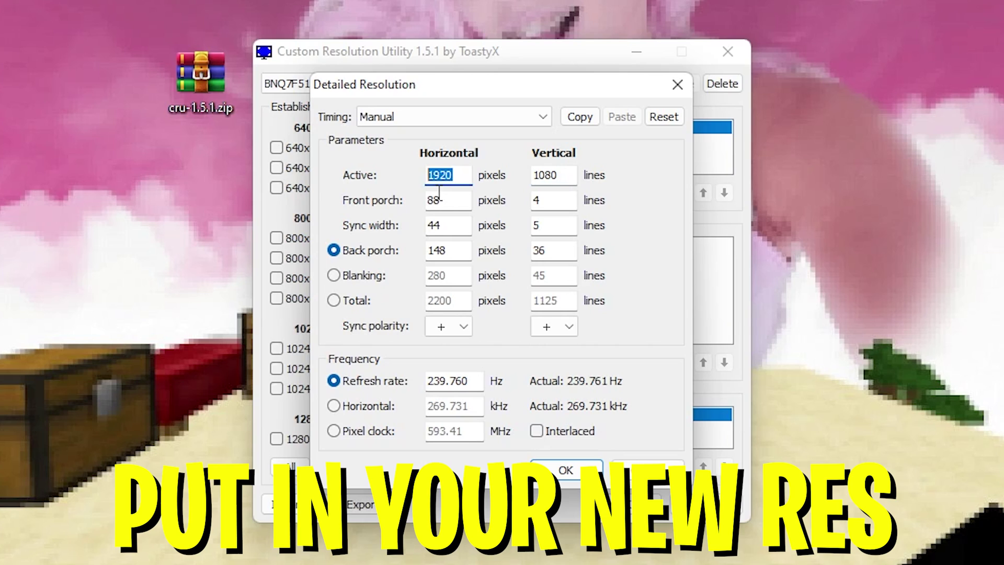
{"action": "type", "text": "1722"}
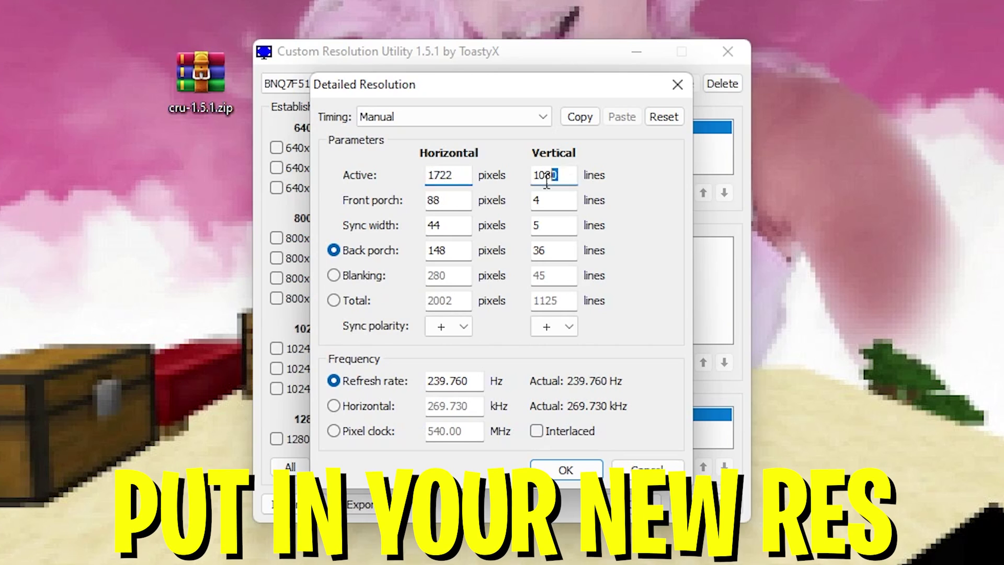
{"action": "double_click", "coordinate": [557, 177]}
{"action": "type", "text": "1070"}
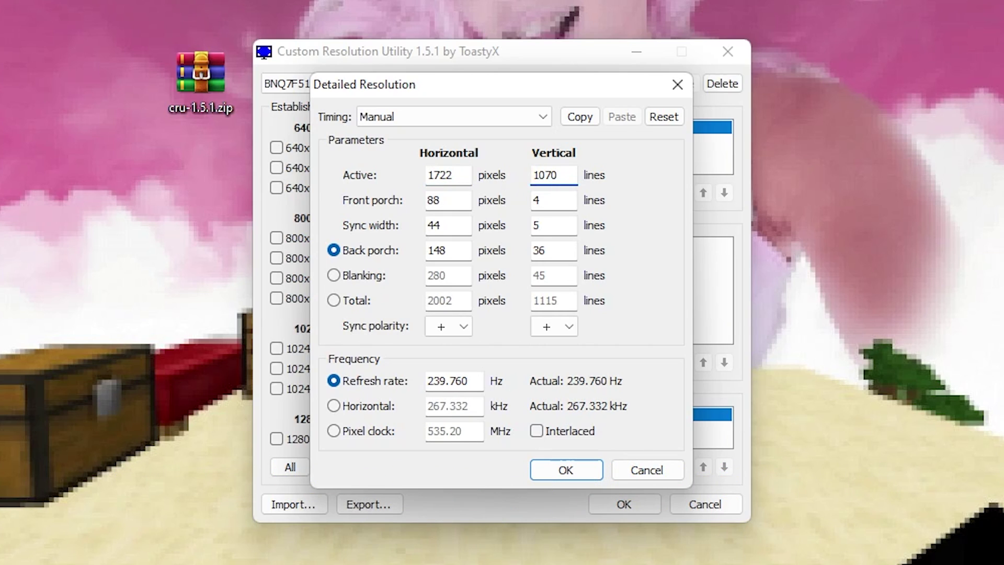
{"action": "left_click", "coordinate": [567, 468]}
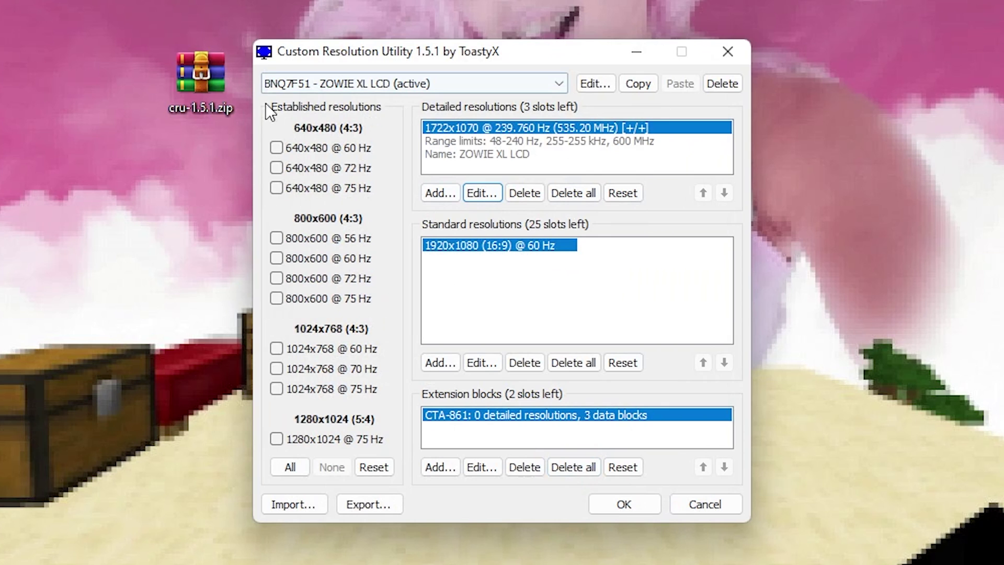
- Save the CRU resolution list and open the extracted cru-1.5.1 folder
{"action": "left_click", "coordinate": [622, 504]}
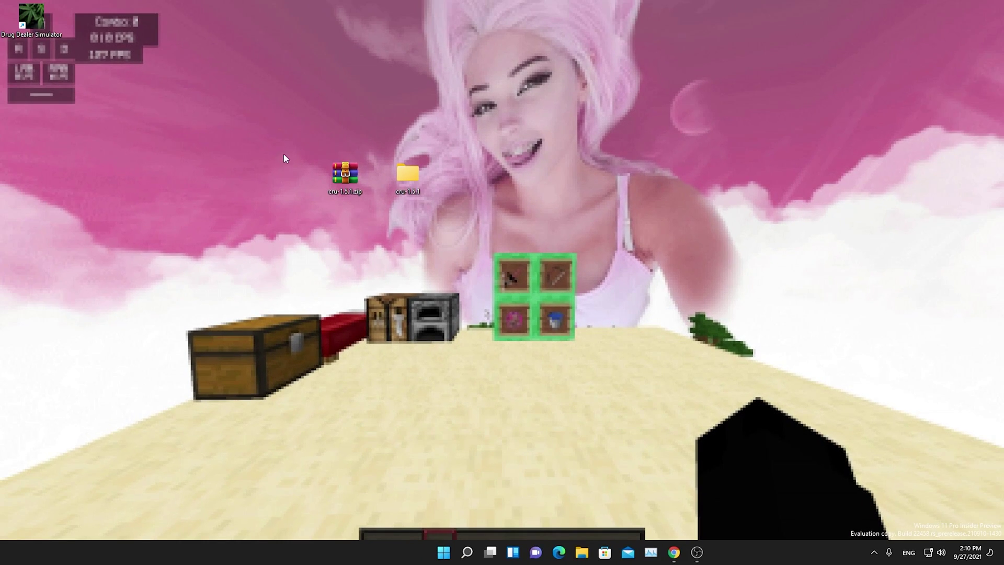
{"action": "double_click", "coordinate": [406, 178]}
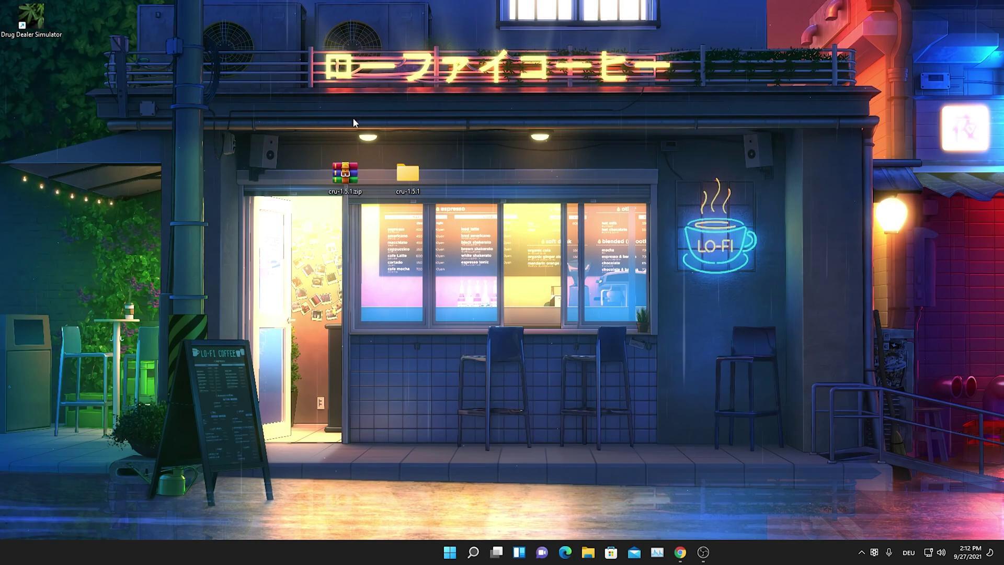
- Open Display adapter properties through Windows Display settings and Advanced display
{"action": "key", "text": "super"}
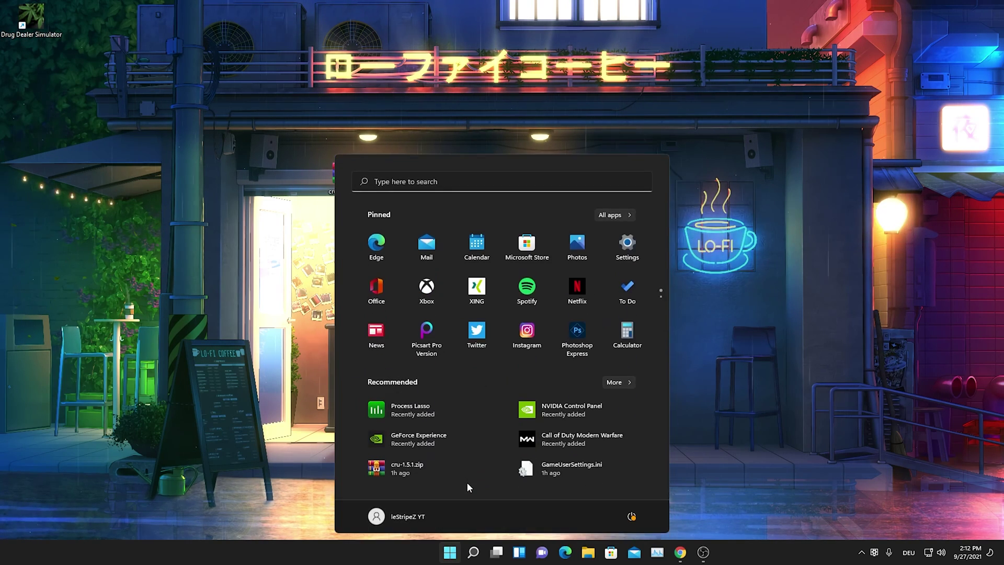
{"action": "type", "text": "DISPLAY"}
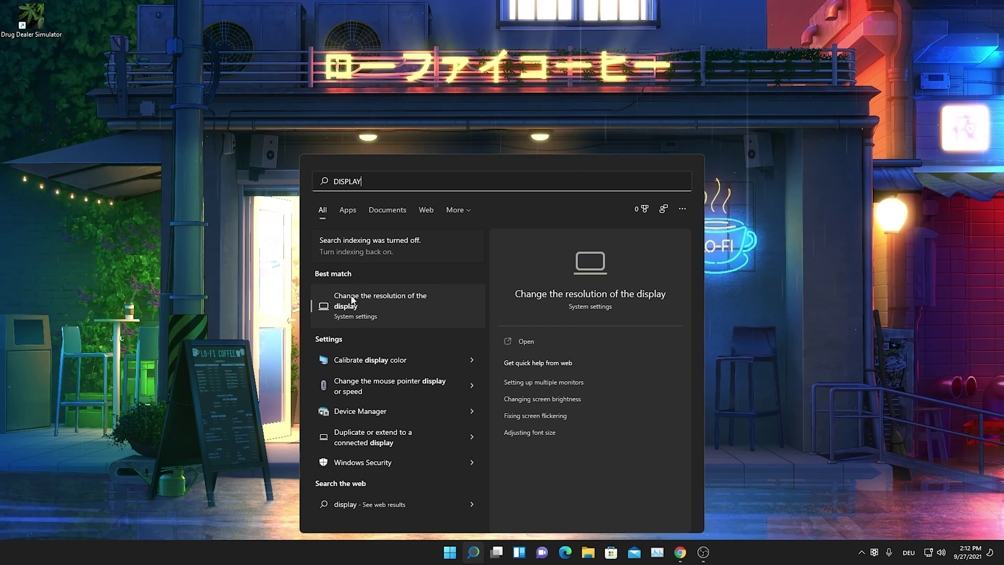
{"action": "left_click", "coordinate": [372, 307]}
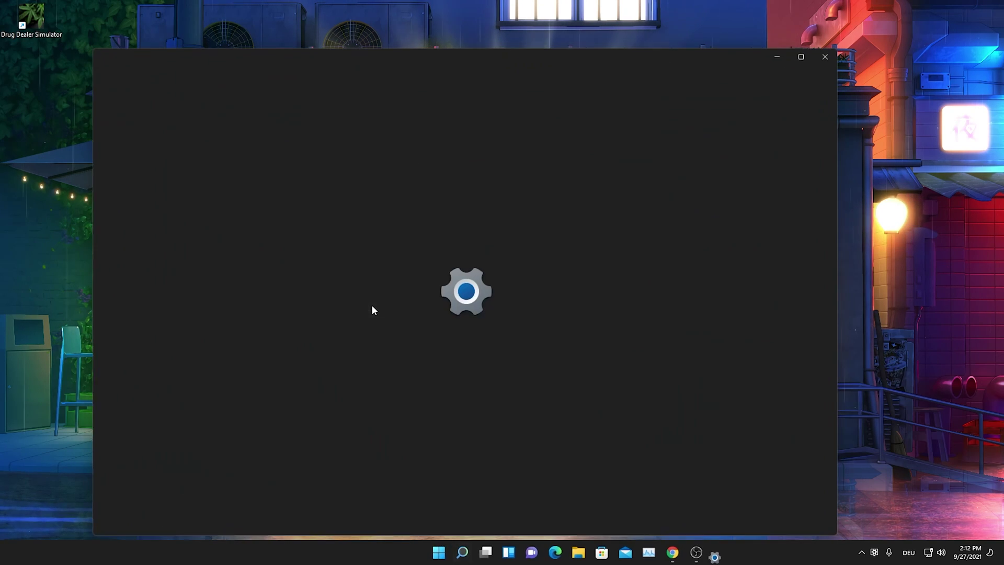
{"action": "scroll", "coordinate": [397, 273], "scroll_direction": "down", "scroll_amount": 1}
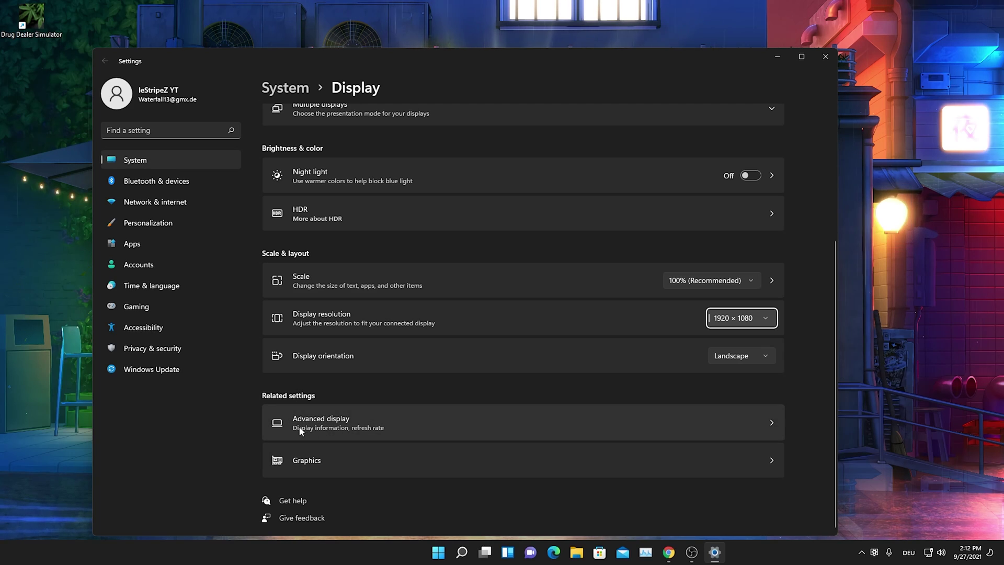
{"action": "left_click", "coordinate": [320, 426]}
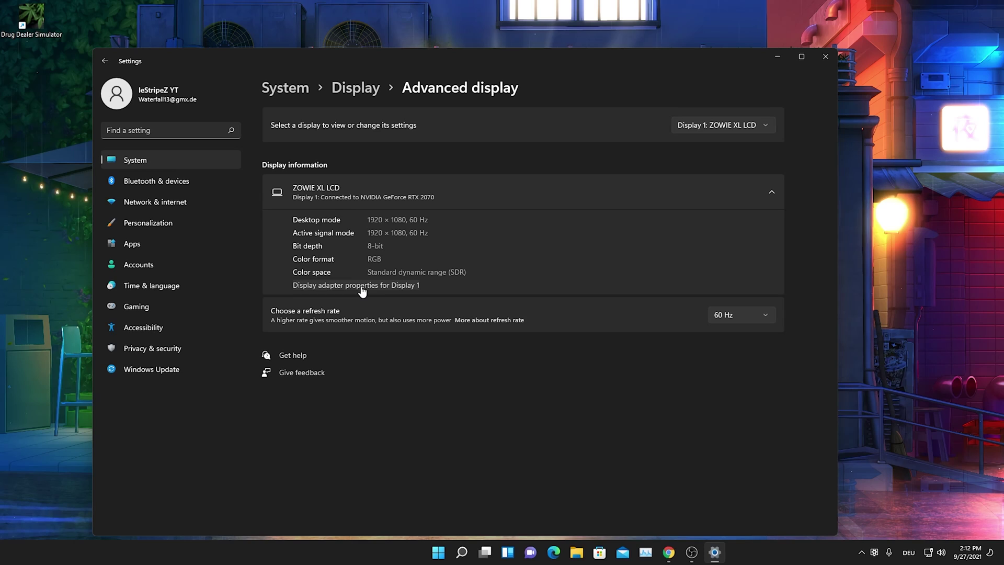
{"action": "left_click", "coordinate": [363, 292]}
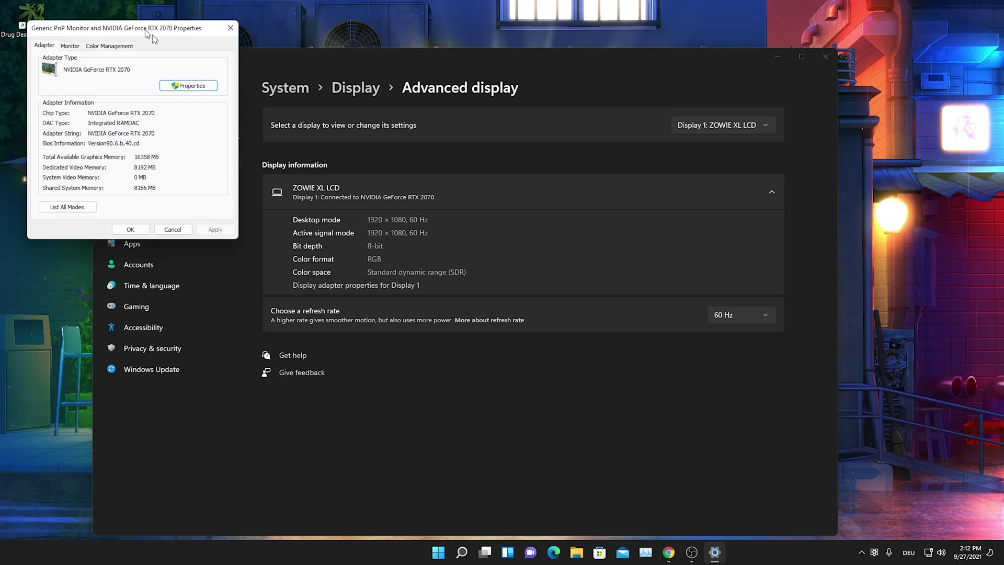
{"action": "left_click_drag", "start_coordinate": [152, 34], "coordinate": [466, 134]}
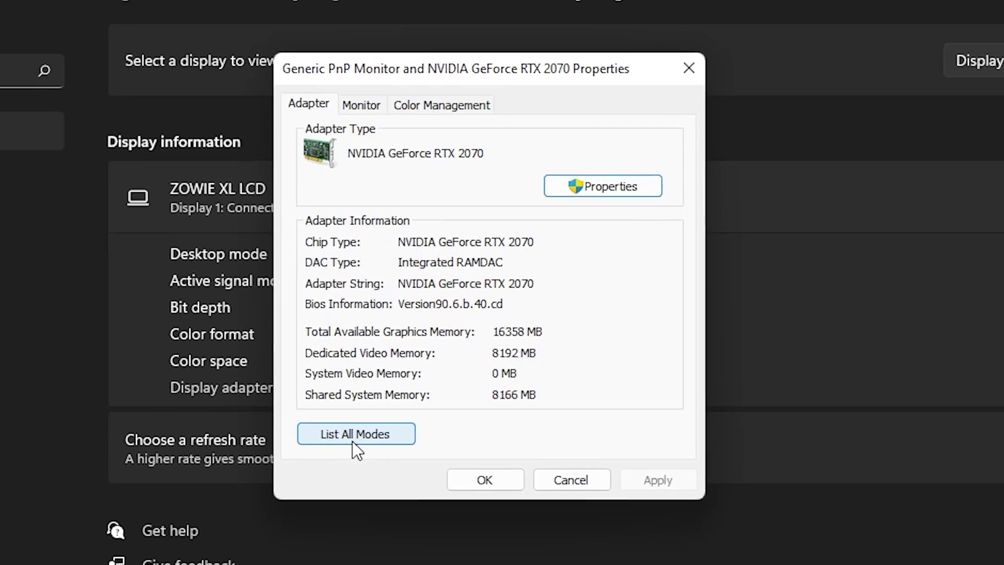
- Pick the 1722 by 1070, 240 Hertz mode from List All Modes and keep it
{"action": "left_click", "coordinate": [378, 309]}
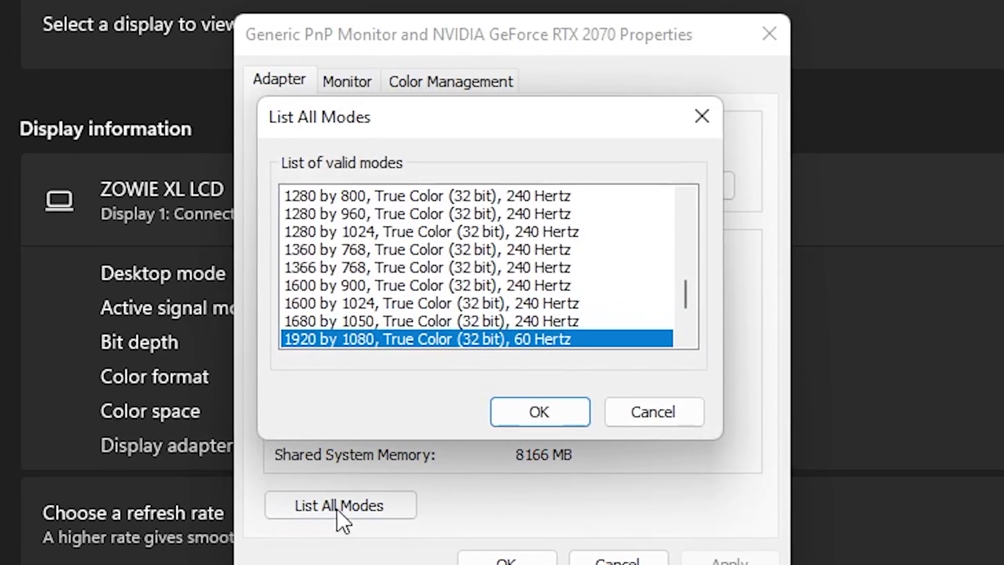
{"action": "scroll", "coordinate": [413, 330], "scroll_direction": "down", "scroll_amount": 2}
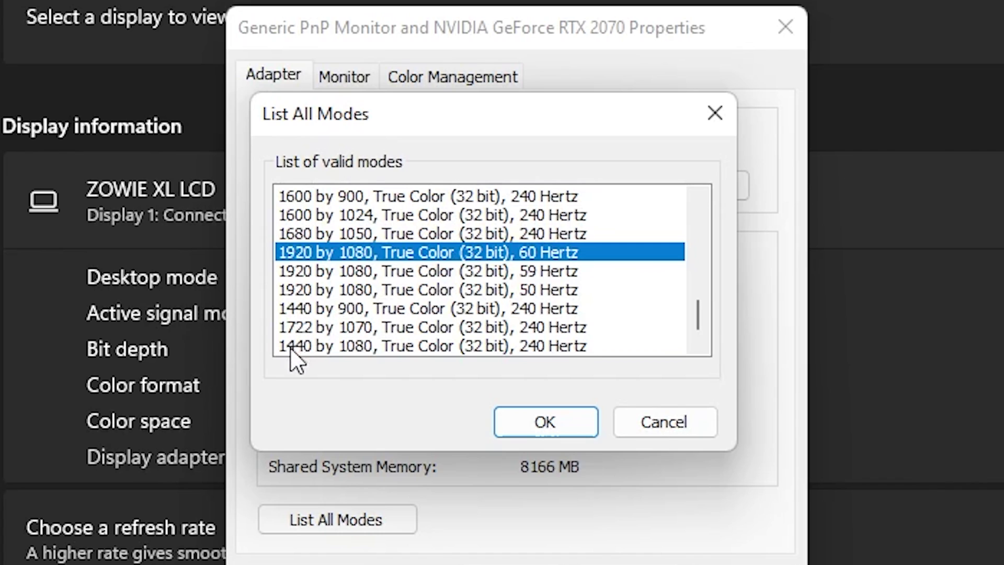
{"action": "left_click", "coordinate": [319, 331]}
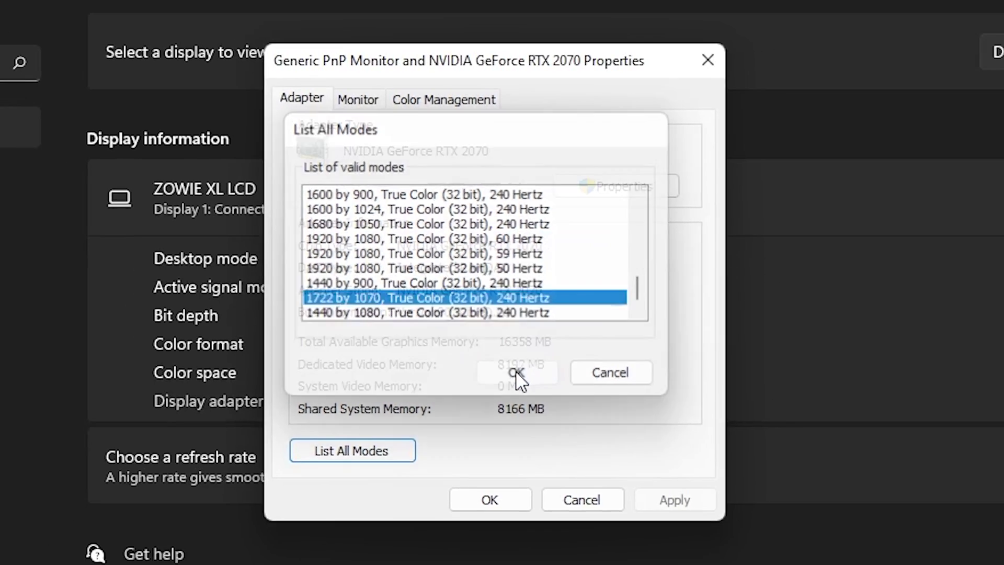
{"action": "left_click", "coordinate": [544, 422]}
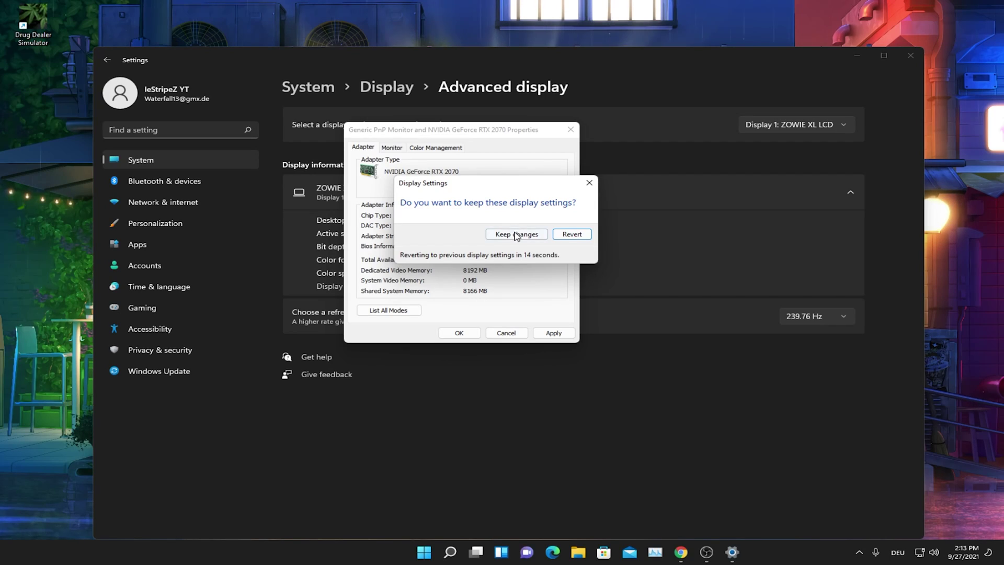
{"action": "left_click", "coordinate": [513, 231]}
{"action": "left_click", "coordinate": [458, 331]}
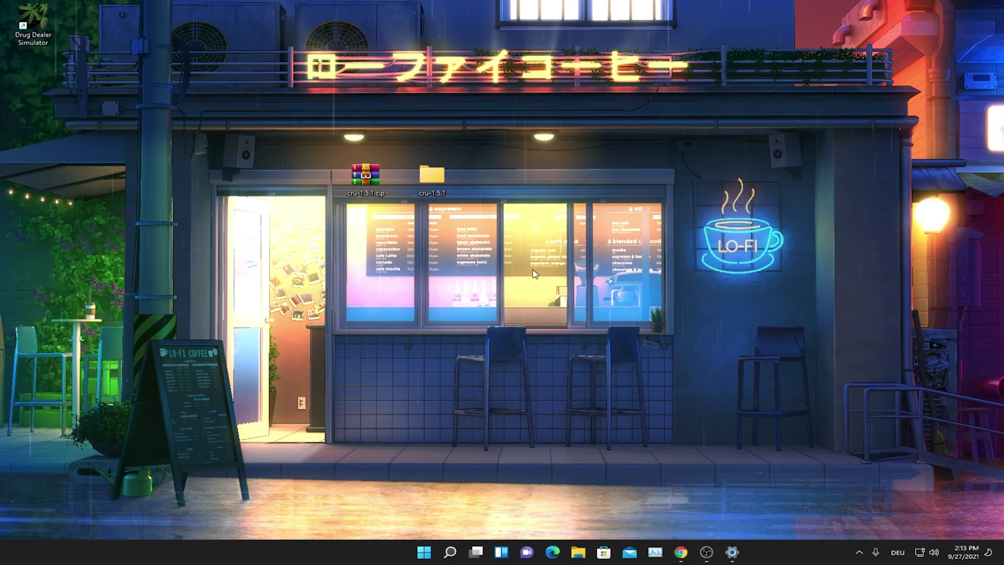
- Navigate from %temp% to AppData\Local\FortniteGame\Saved\Config\WindowsClient
{"action": "key", "text": "super"}
{"action": "left_click", "coordinate": [384, 179]}
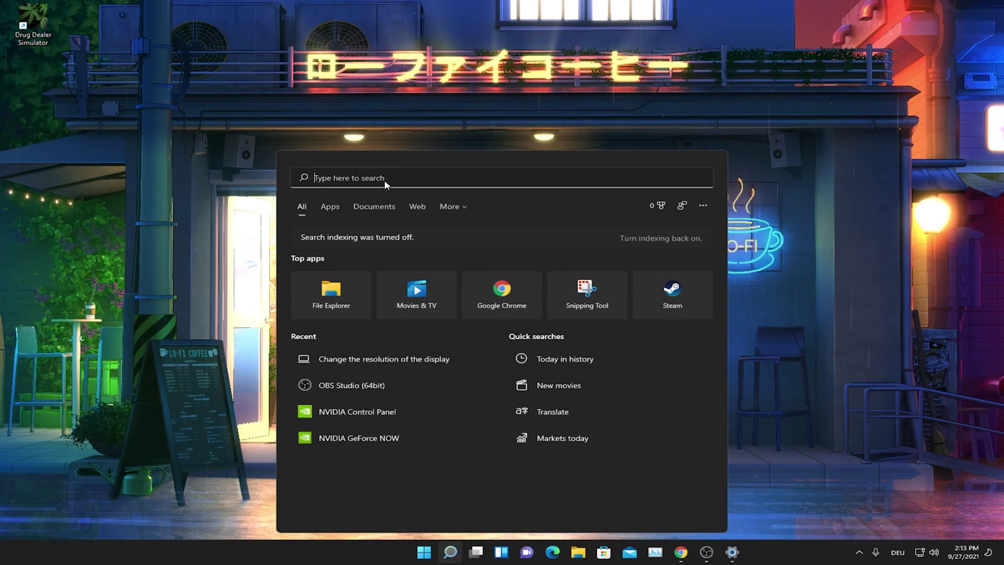
{"action": "type", "text": "%temp%"}
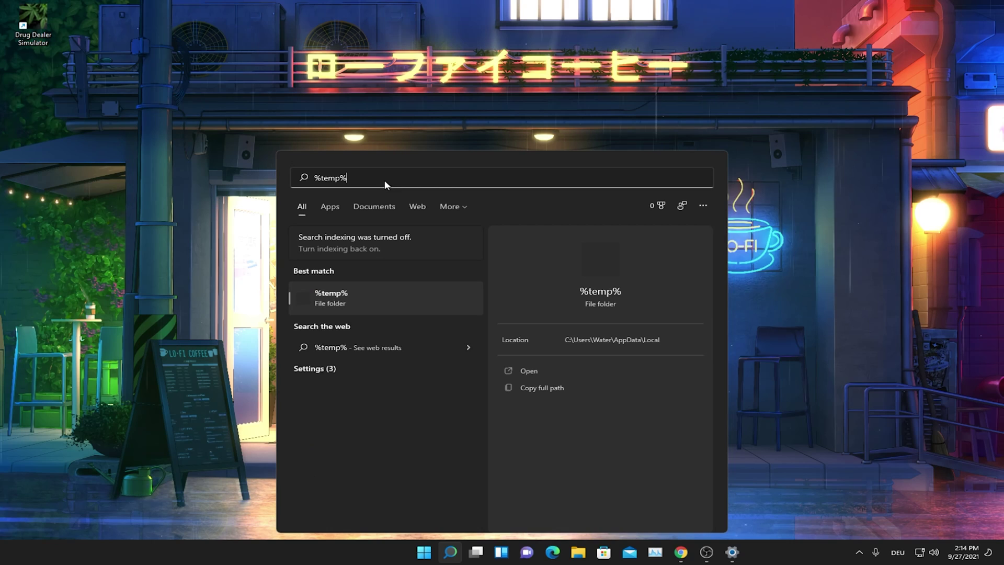
{"action": "left_click", "coordinate": [329, 303]}
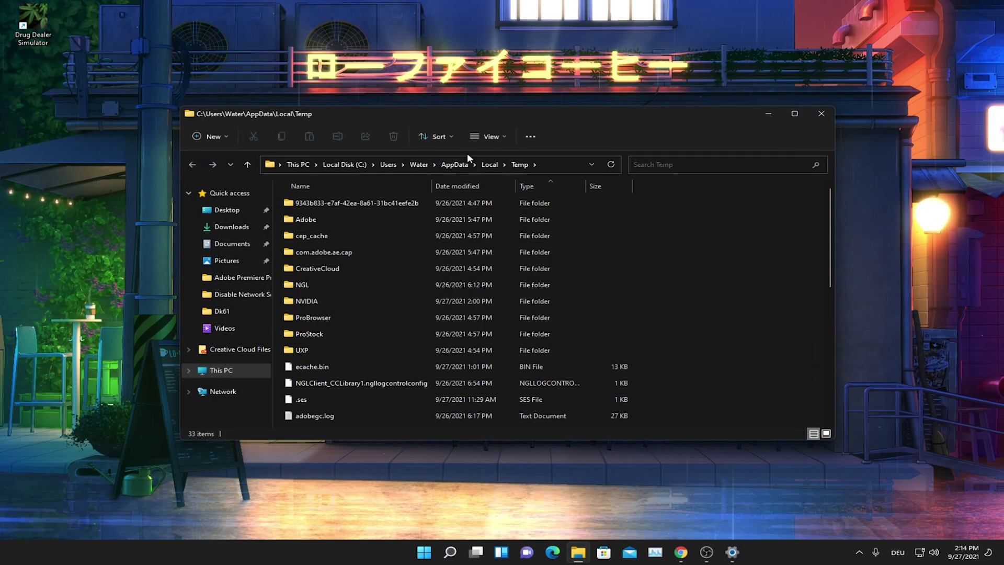
{"action": "left_click", "coordinate": [489, 165]}
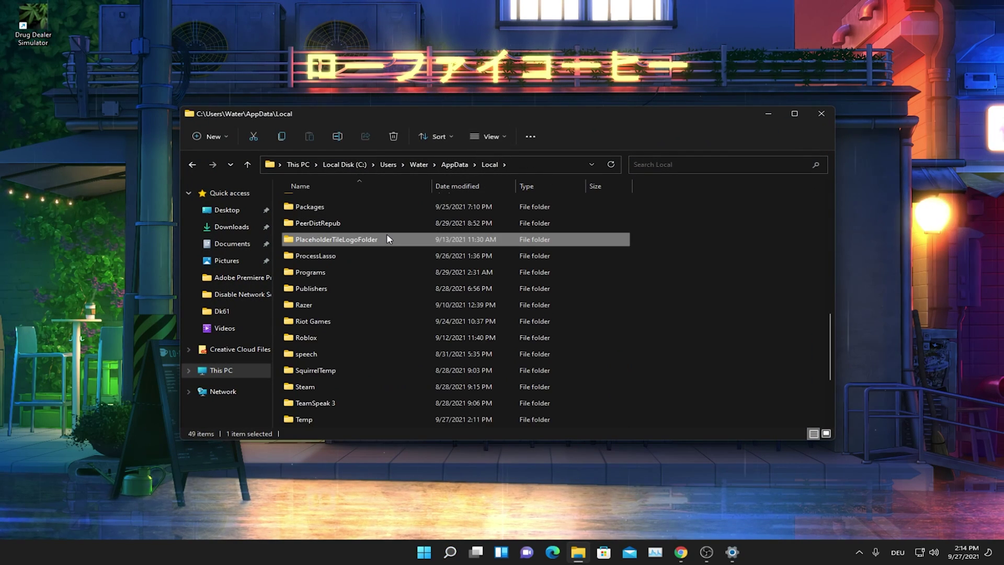
{"action": "scroll", "coordinate": [387, 233], "scroll_direction": "up", "scroll_amount": 3}
{"action": "left_click", "coordinate": [322, 202]}
{"action": "double_click", "coordinate": [322, 205]}
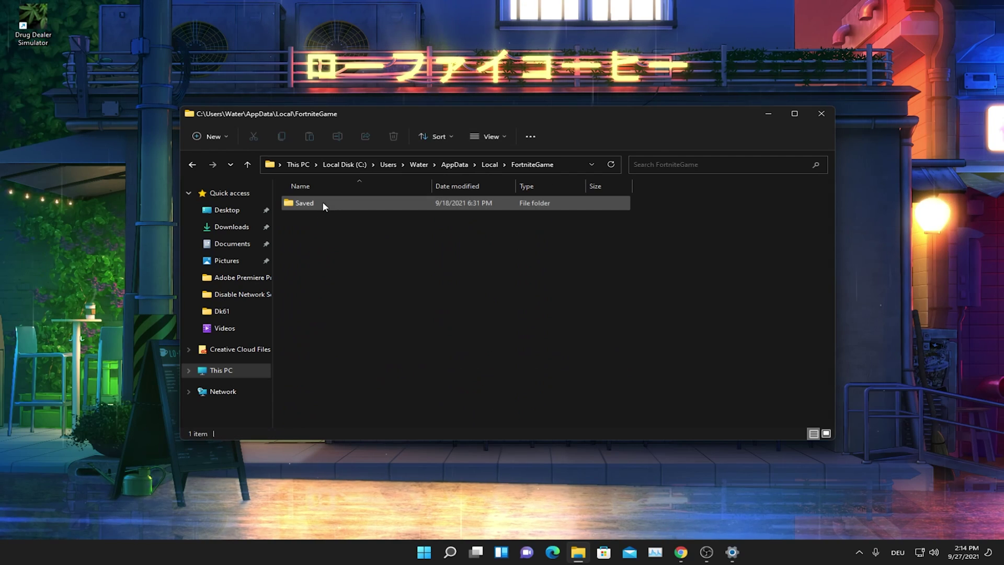
{"action": "double_click", "coordinate": [315, 206]}
{"action": "left_click", "coordinate": [306, 220]}
{"action": "double_click", "coordinate": [304, 216]}
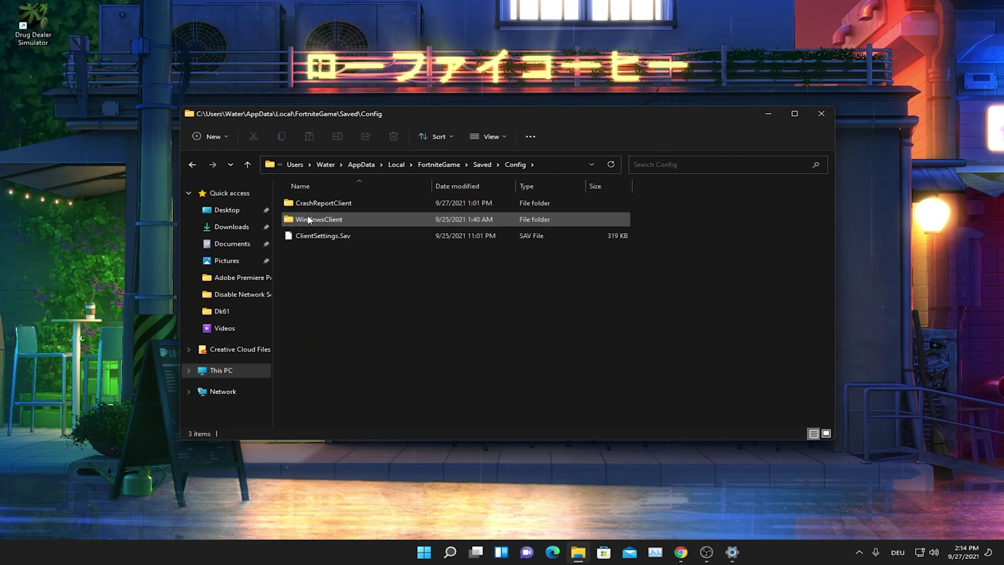
{"action": "double_click", "coordinate": [305, 218]}
- Clear the Read-only attribute in GameUserSettings.ini's Properties and apply it
{"action": "right_click", "coordinate": [318, 205]}
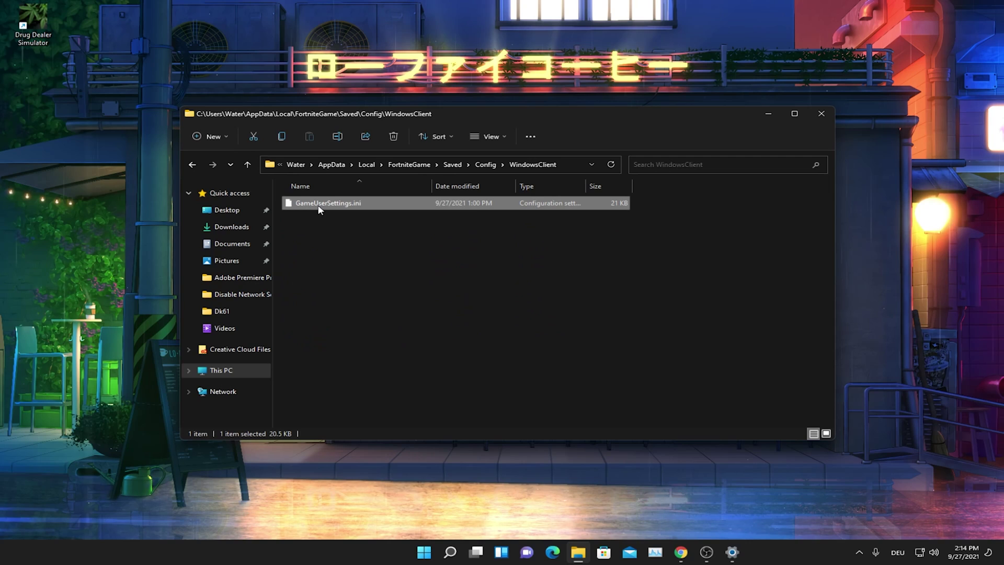
{"action": "left_click", "coordinate": [365, 328]}
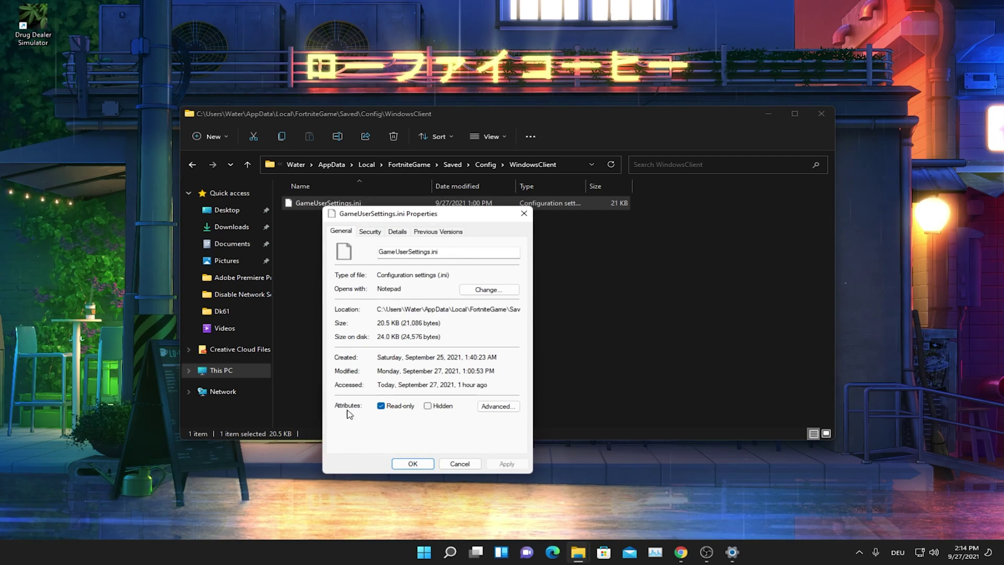
{"action": "left_click", "coordinate": [381, 406]}
{"action": "left_click", "coordinate": [381, 406]}
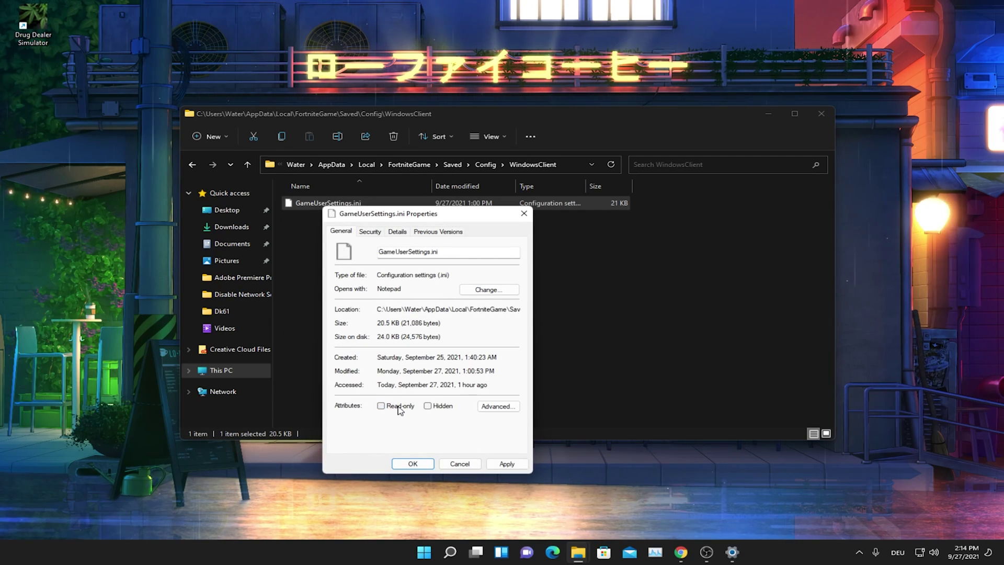
{"action": "left_click", "coordinate": [504, 464]}
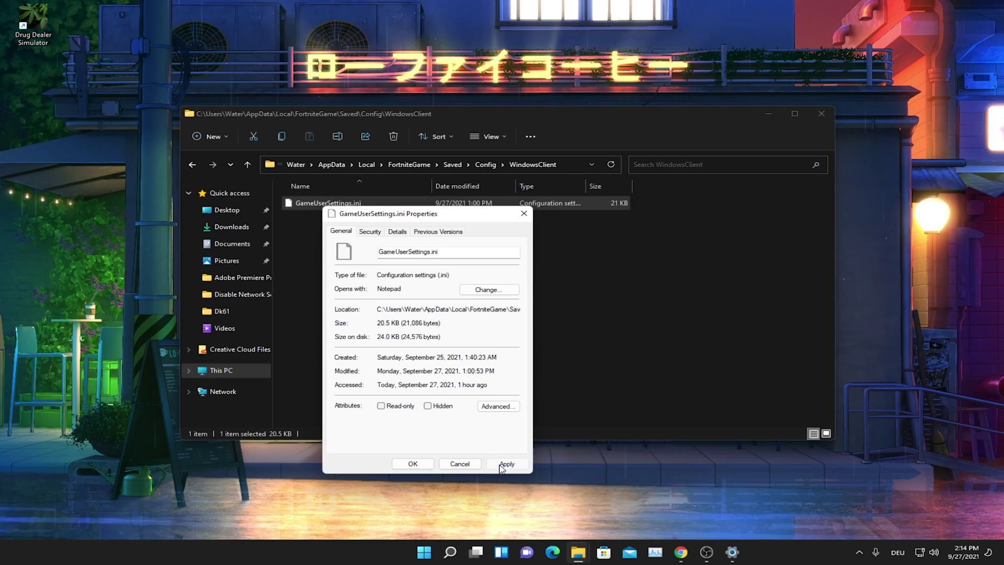
{"action": "left_click", "coordinate": [413, 463]}
- Change ResolutionSize and LastUserConfirmedResolutionSize to 1722 x 1070 in GameUserSettings.ini and save it
{"action": "double_click", "coordinate": [321, 206]}
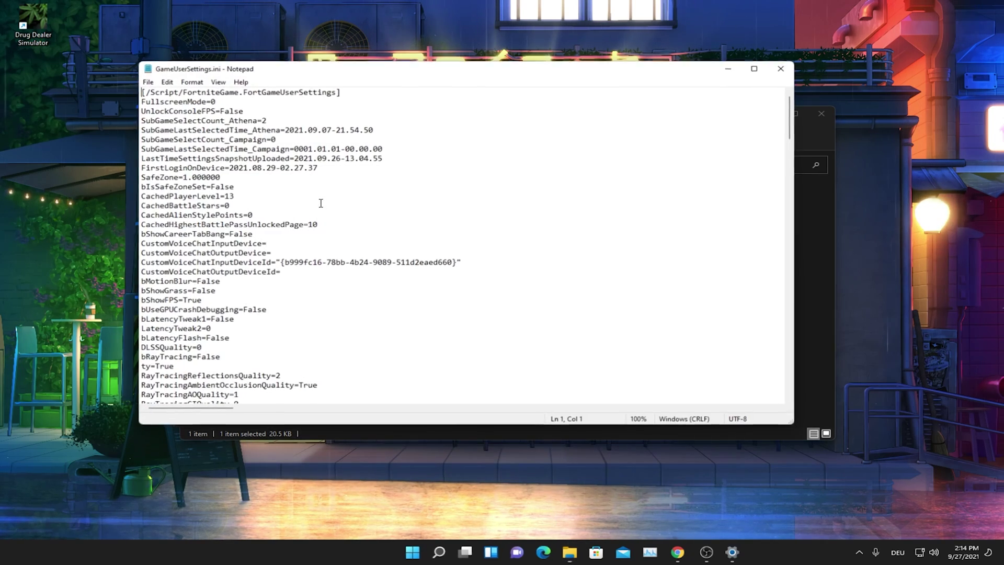
{"action": "scroll", "coordinate": [318, 203], "scroll_direction": "down", "scroll_amount": 9}
{"action": "scroll", "coordinate": [319, 204], "scroll_direction": "down", "scroll_amount": 20}
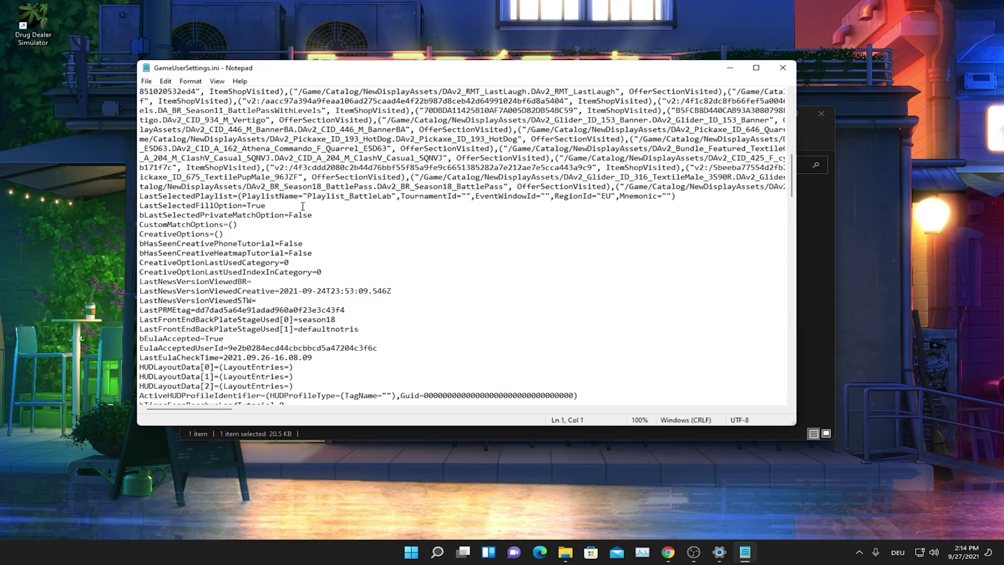
{"action": "scroll", "coordinate": [297, 210], "scroll_direction": "down", "scroll_amount": 9}
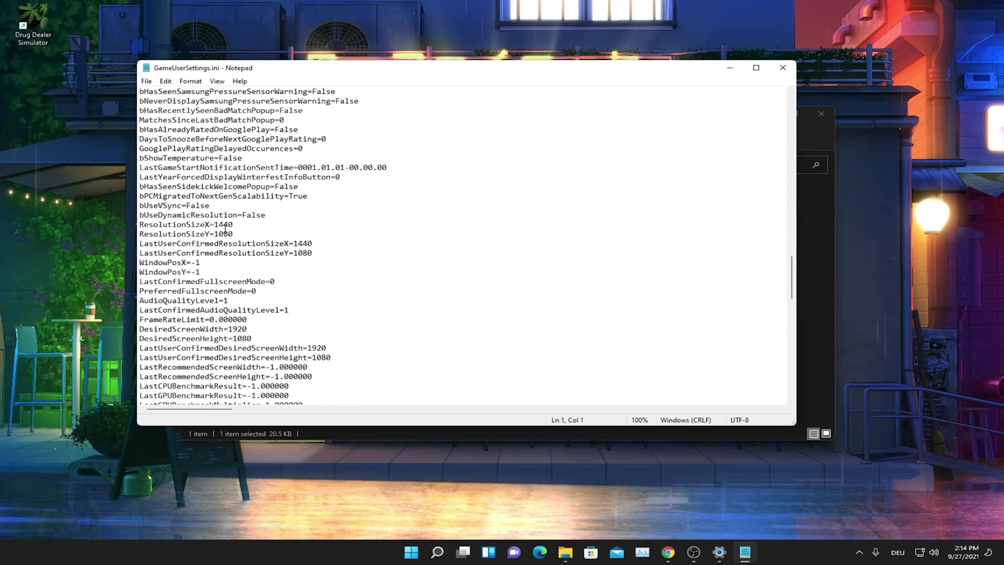
{"action": "left_click_drag", "start_coordinate": [235, 224], "coordinate": [219, 225]}
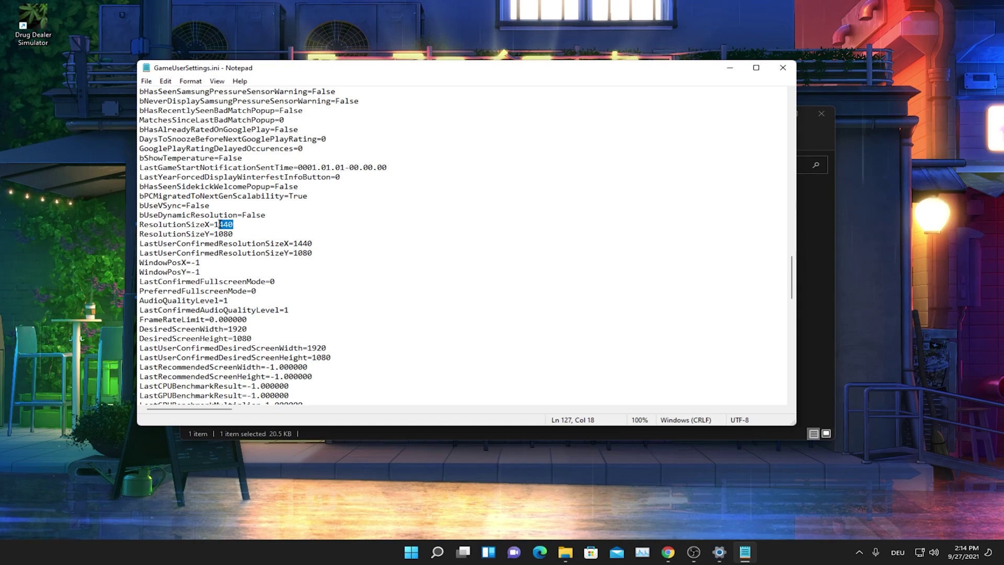
{"action": "type", "text": "7"}
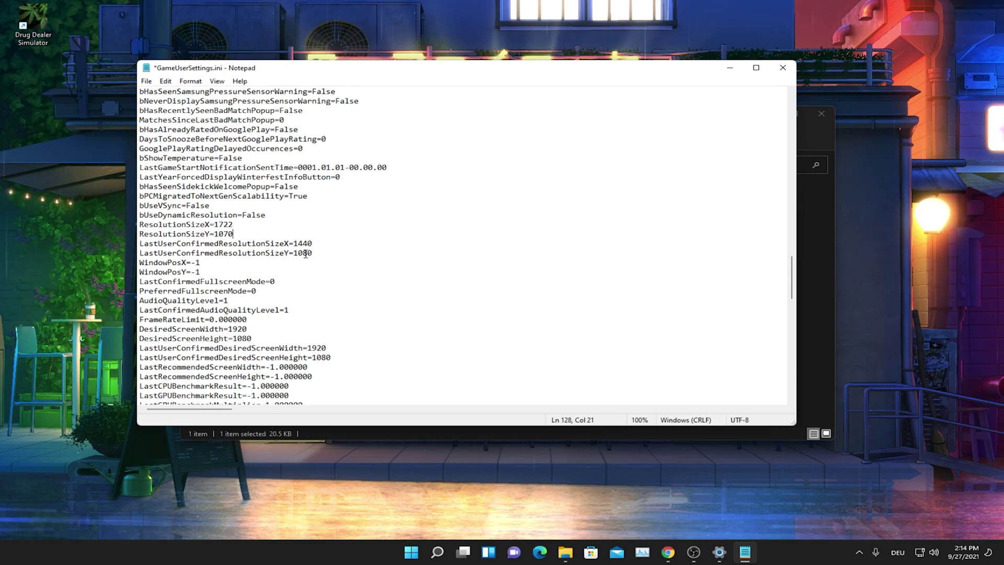
{"action": "left_click_drag", "start_coordinate": [312, 243], "coordinate": [155, 216]}
{"action": "type", "text": "722"}
{"action": "type", "text": "070"}
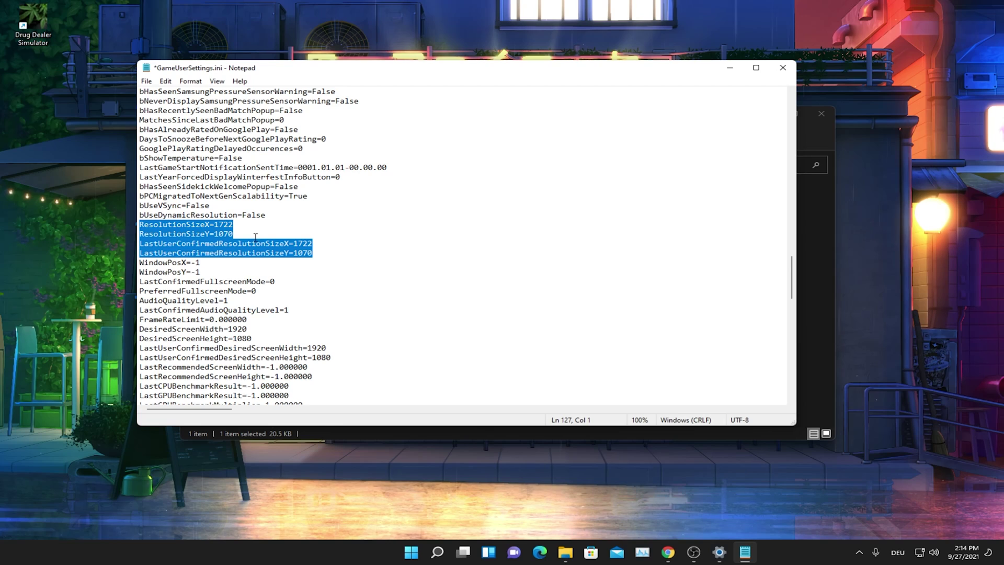
{"action": "left_click", "coordinate": [147, 81]}
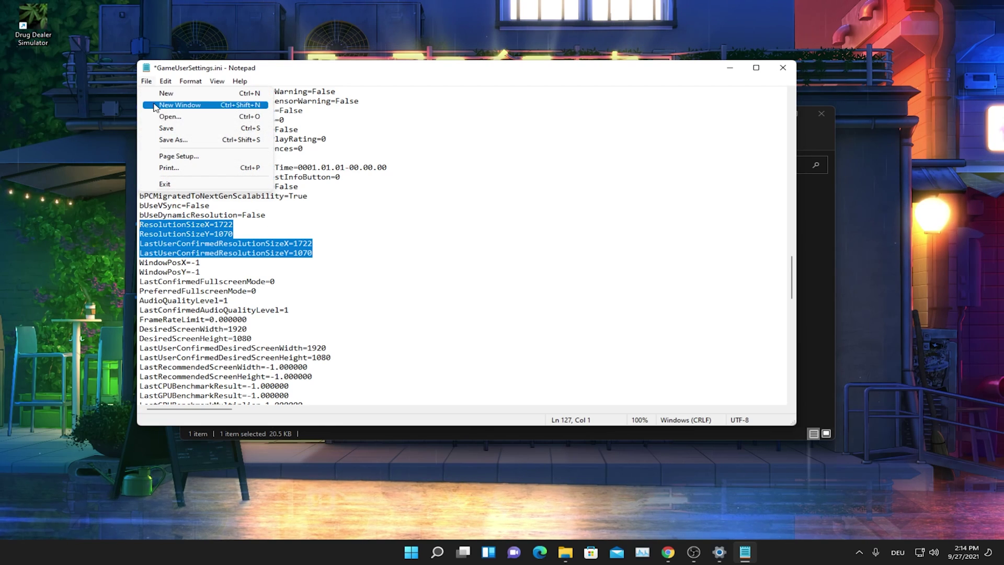
{"action": "left_click", "coordinate": [166, 128]}
- Close Notepad and tick Read-only in GameUserSettings.ini's Properties, then apply
{"action": "left_click", "coordinate": [782, 68]}
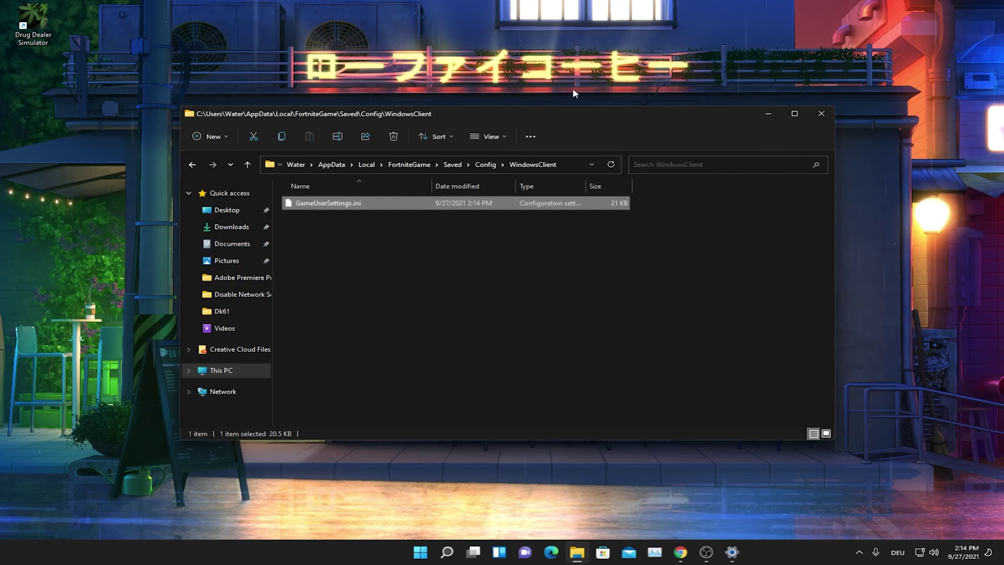
{"action": "right_click", "coordinate": [328, 206]}
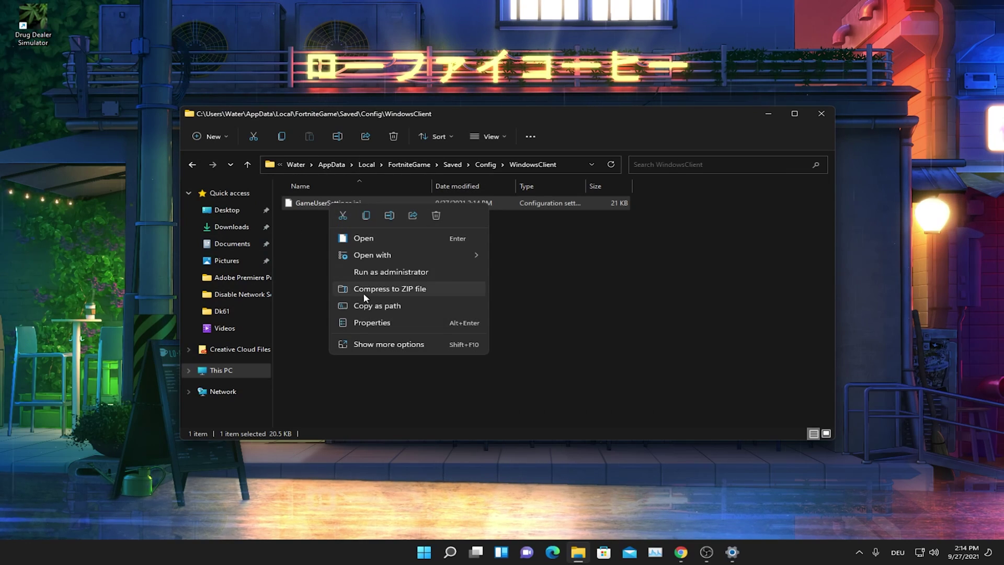
{"action": "left_click", "coordinate": [365, 320]}
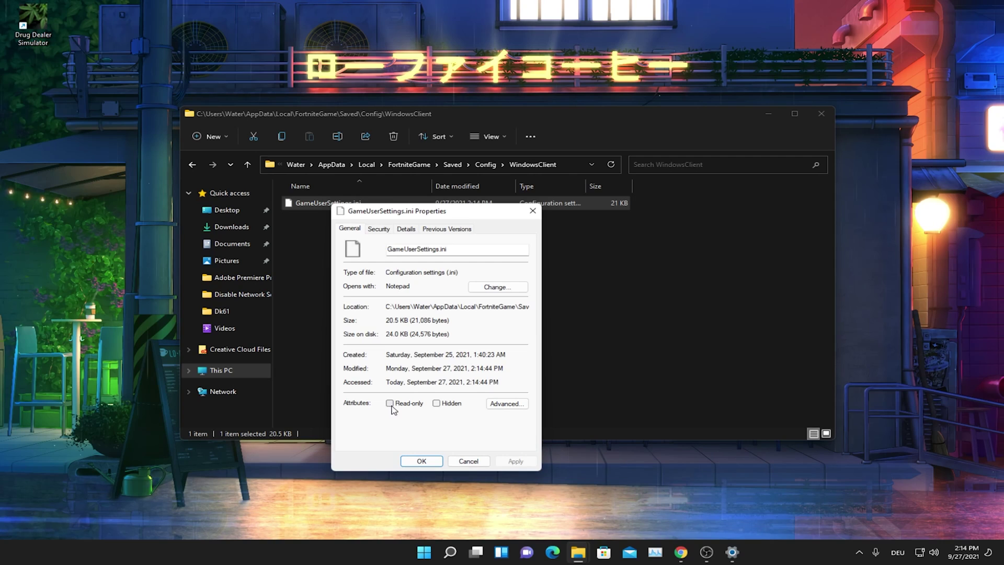
{"action": "left_click", "coordinate": [513, 460]}
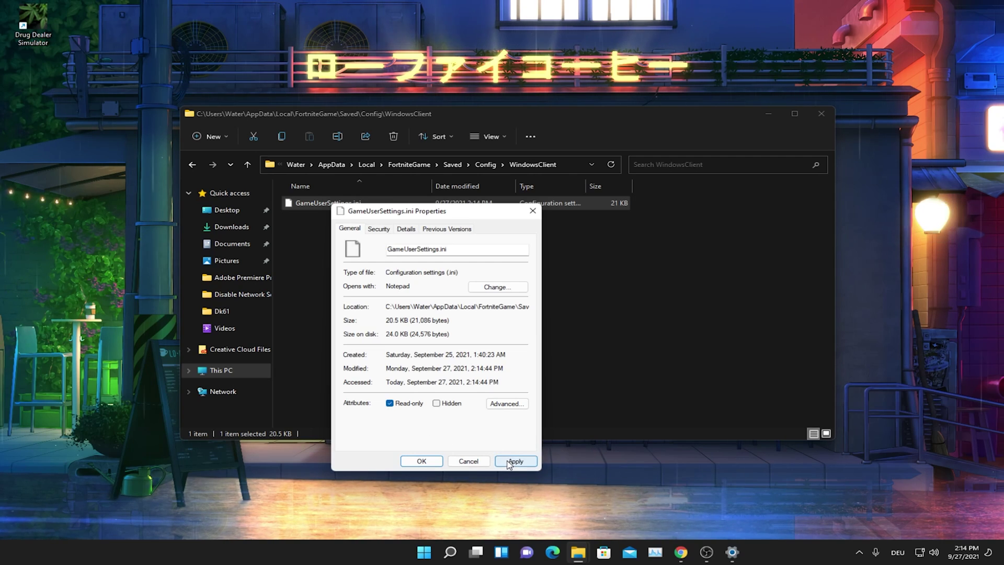
{"action": "left_click", "coordinate": [421, 461]}
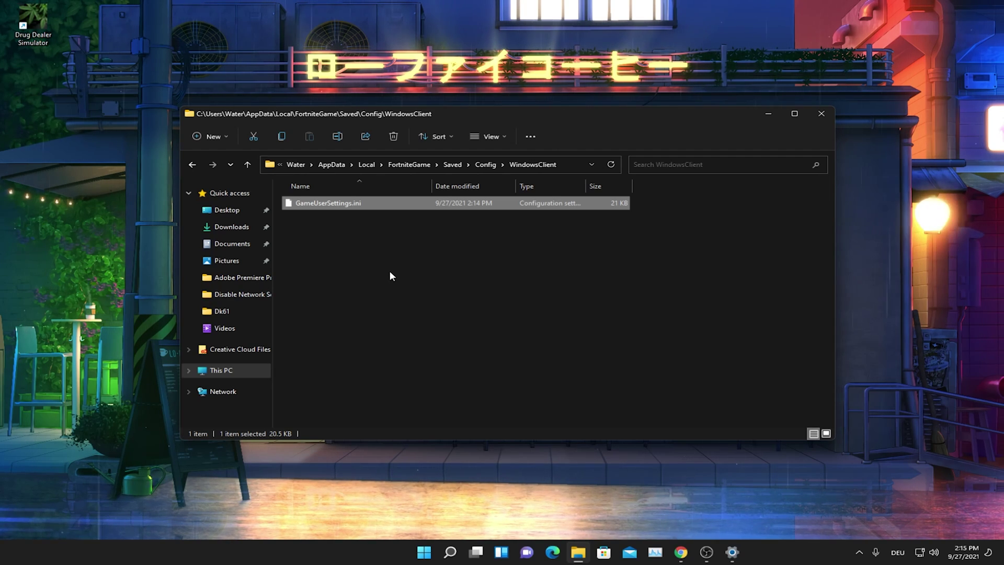
- Close File Explorer and set Fortnite's video to windowed fullscreen at 1722 x 1070
{"action": "left_click", "coordinate": [821, 115]}
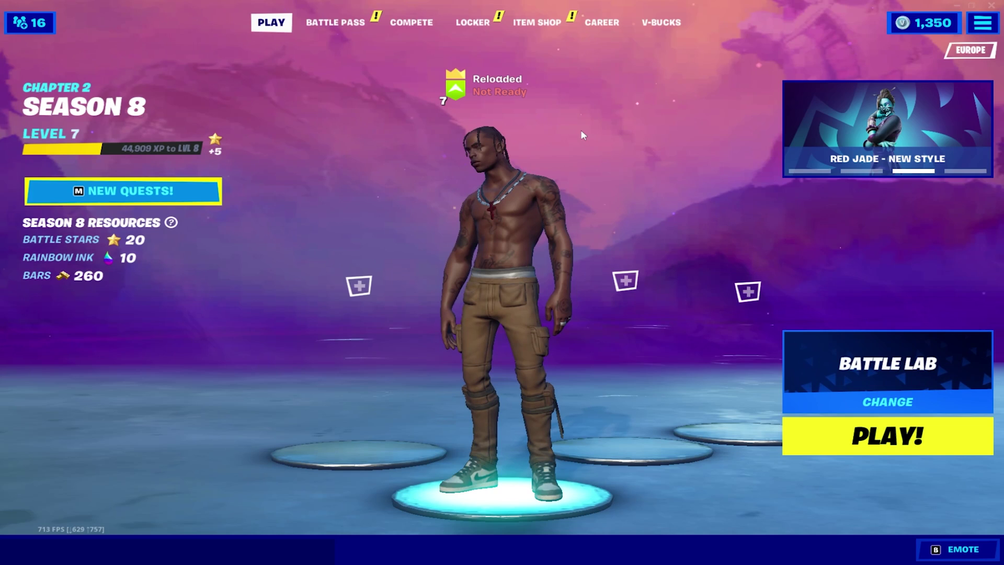
{"action": "key", "text": "Escape"}
{"action": "left_click", "coordinate": [771, 56]}
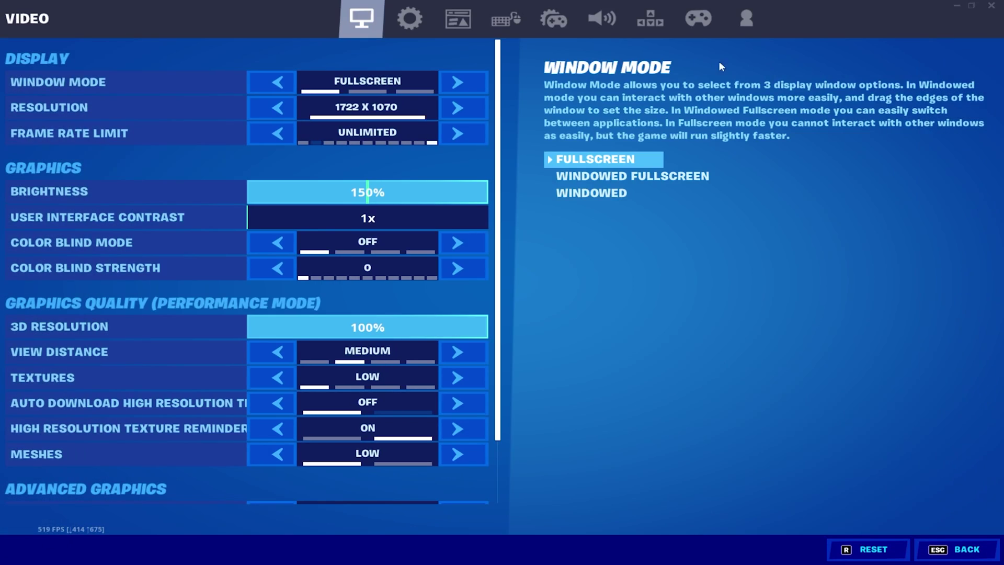
{"action": "left_click", "coordinate": [462, 83]}
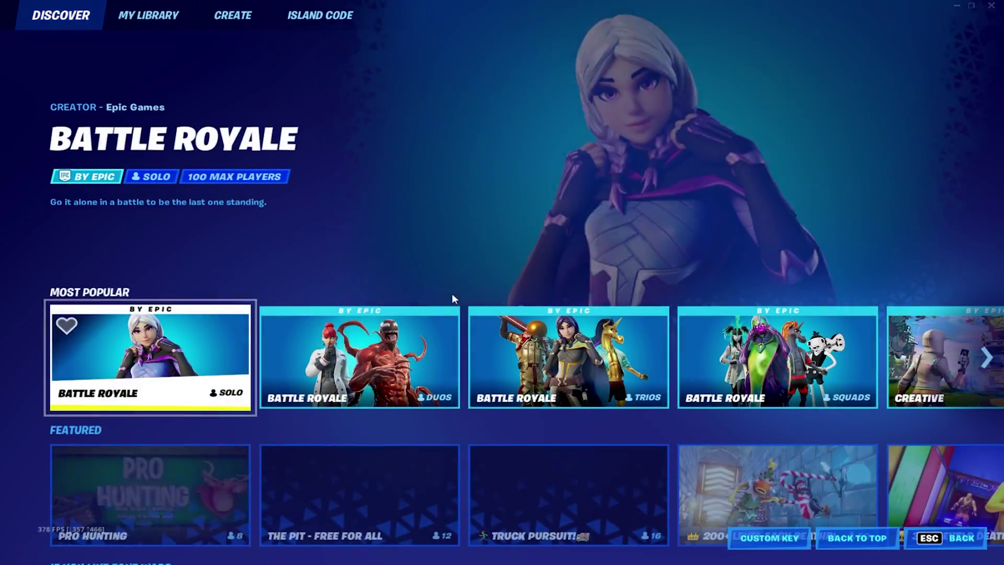
- Select the Creative game mode and start matchmaking with PLAY!
{"action": "scroll", "coordinate": [358, 298], "scroll_direction": "down", "scroll_amount": 1}
{"action": "scroll", "coordinate": [358, 298], "scroll_direction": "up", "scroll_amount": 1}
{"action": "left_click", "coordinate": [903, 393]}
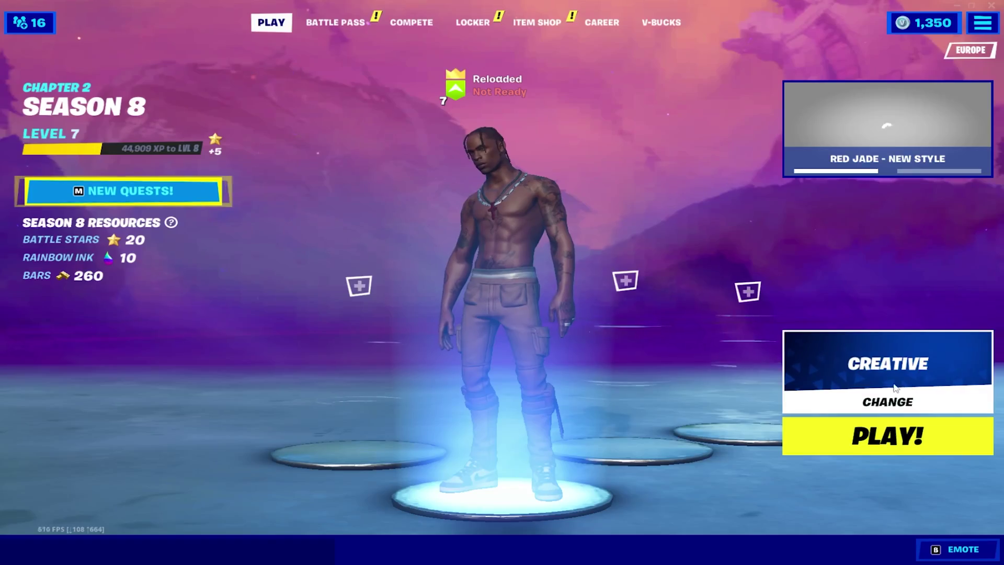
{"action": "left_click", "coordinate": [889, 436]}
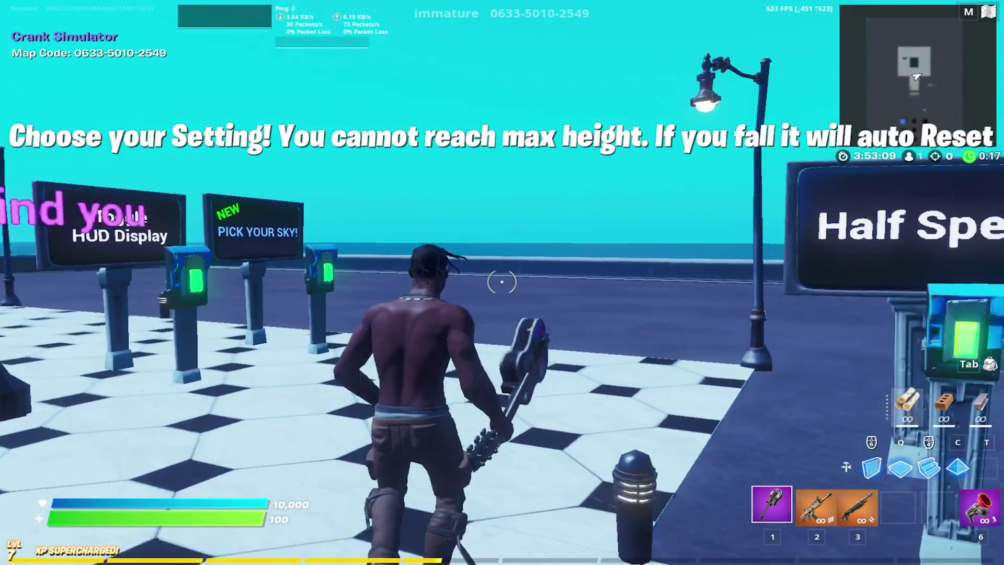
- Run across the plaza and up the staircase, then place two build pieces
{"action": "key", "text": "w"}
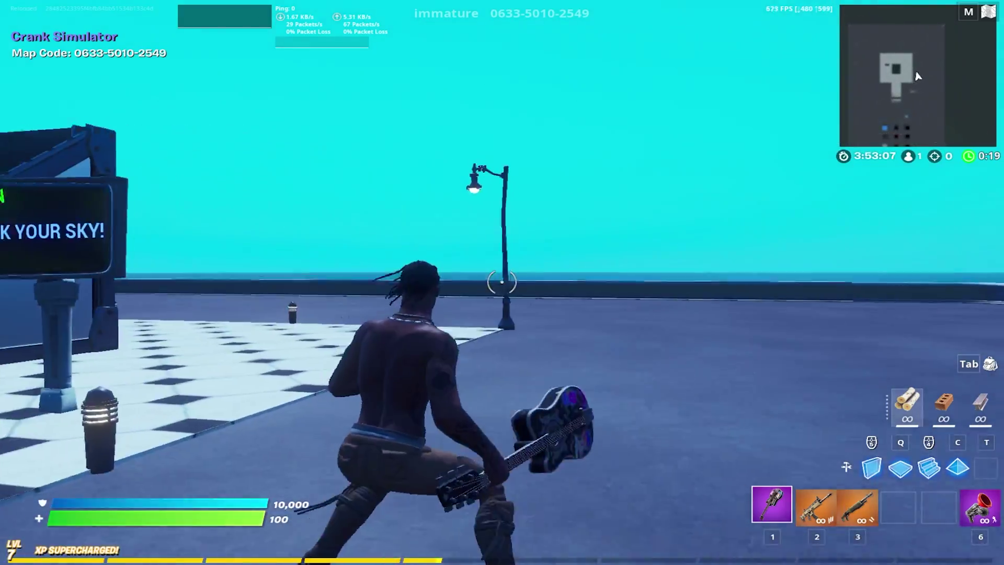
{"action": "left_click", "coordinate": [501, 282]}
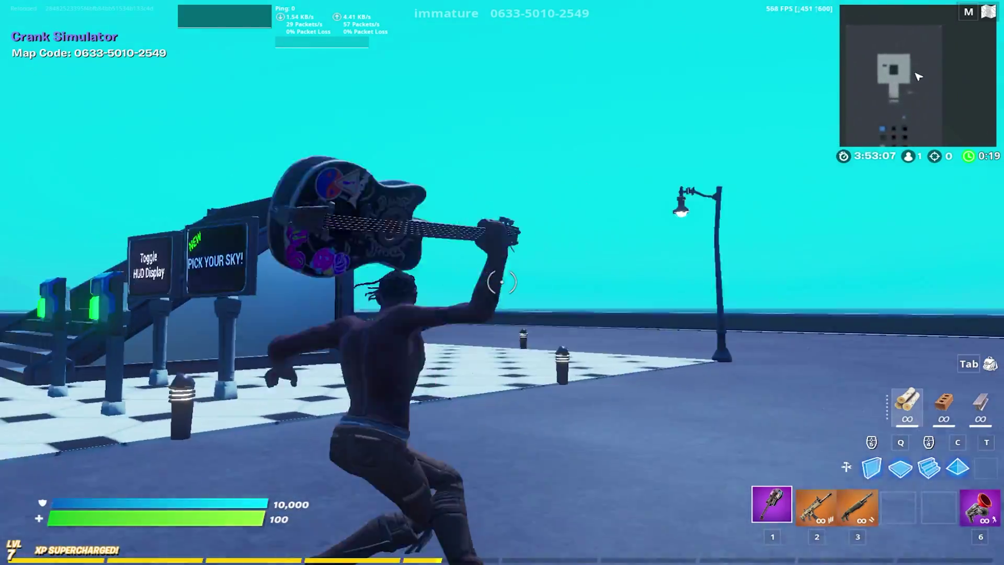
{"action": "key", "text": "w"}
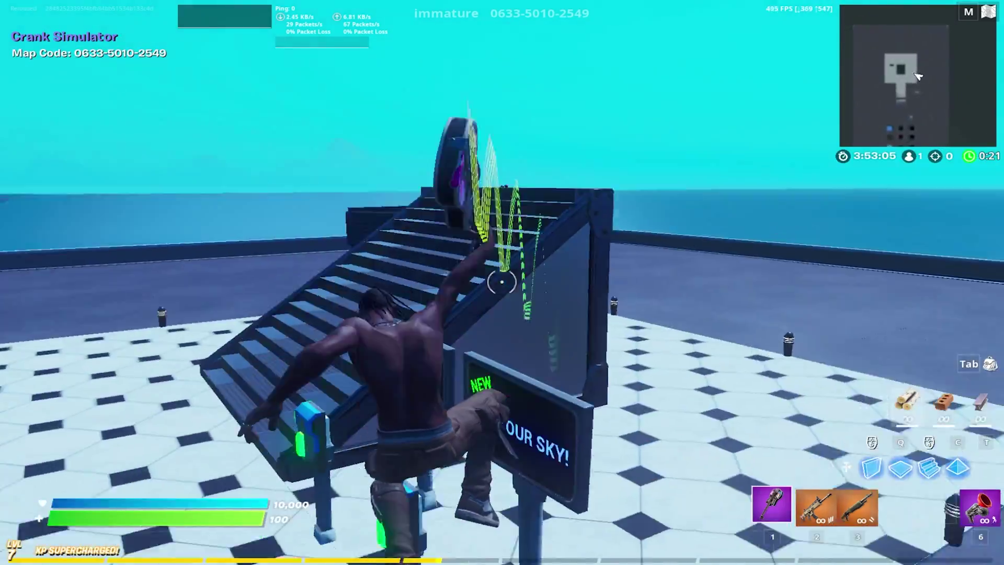
{"action": "key", "text": "w"}
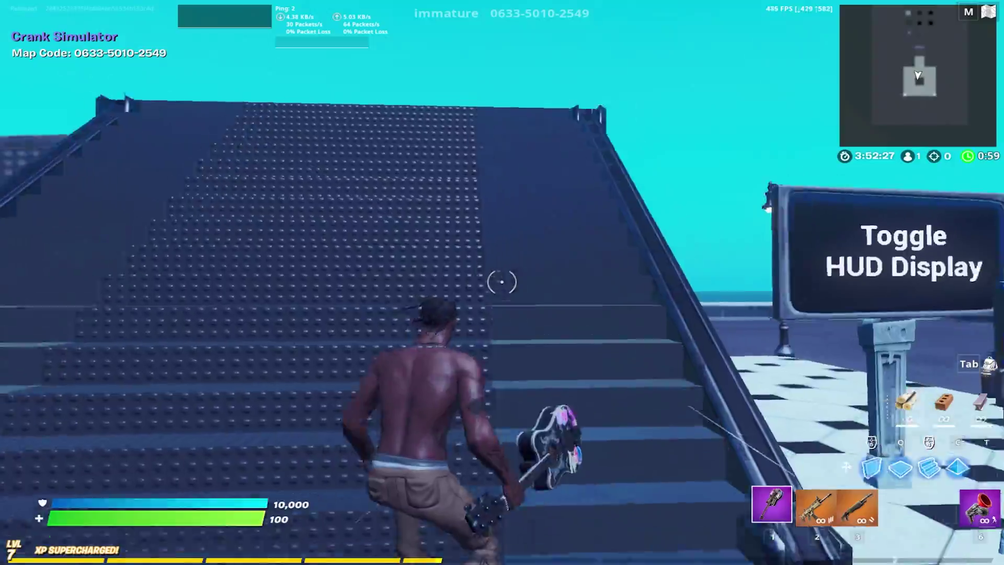
{"action": "key", "text": "3"}
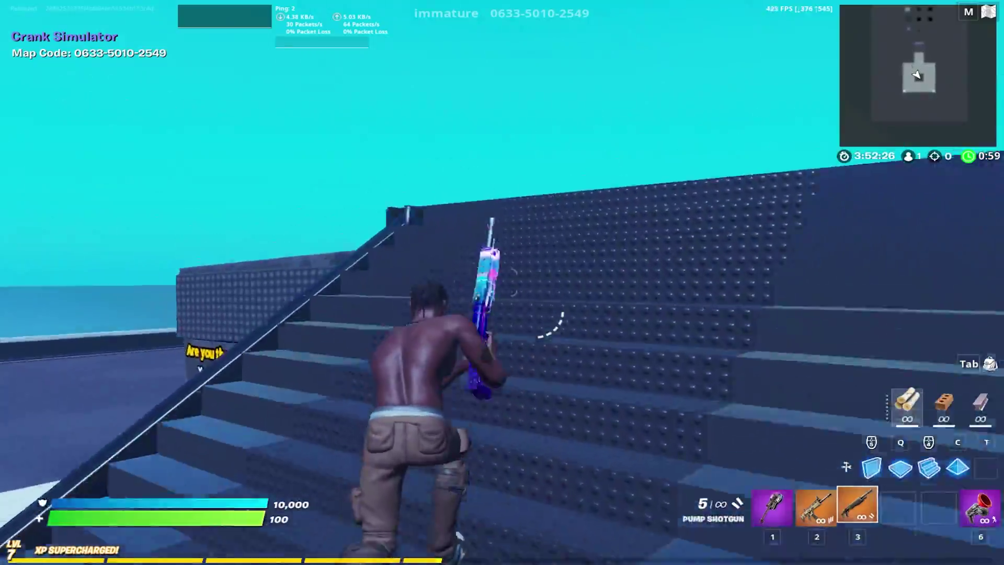
{"action": "key", "text": "q"}
{"action": "left_click", "coordinate": [501, 282]}
{"action": "left_click", "coordinate": [501, 282]}
{"action": "key", "text": "1"}
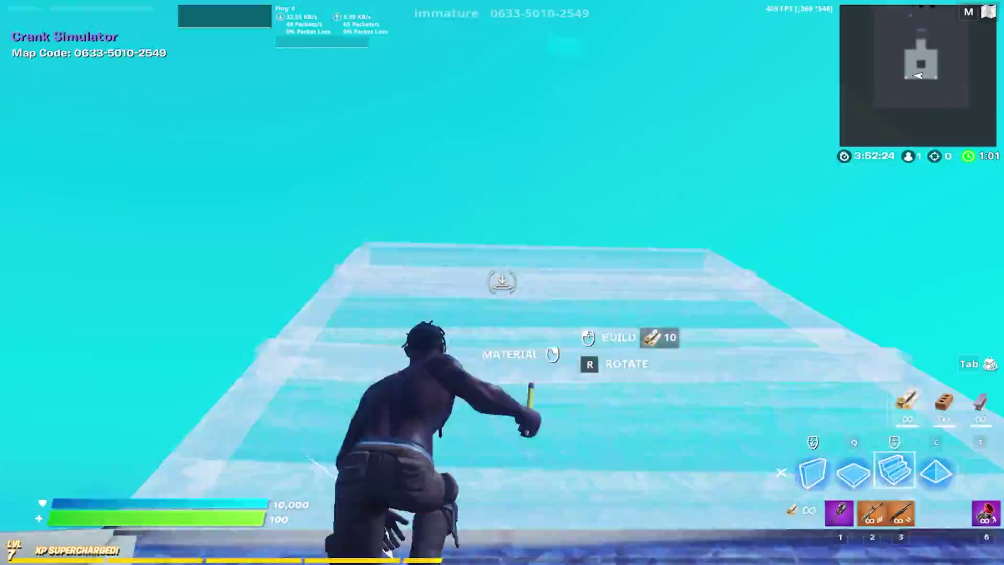
- Climb through the builds and switch between the assault rifle and pickaxe
{"action": "key", "text": "w"}
{"action": "key", "text": "w"}
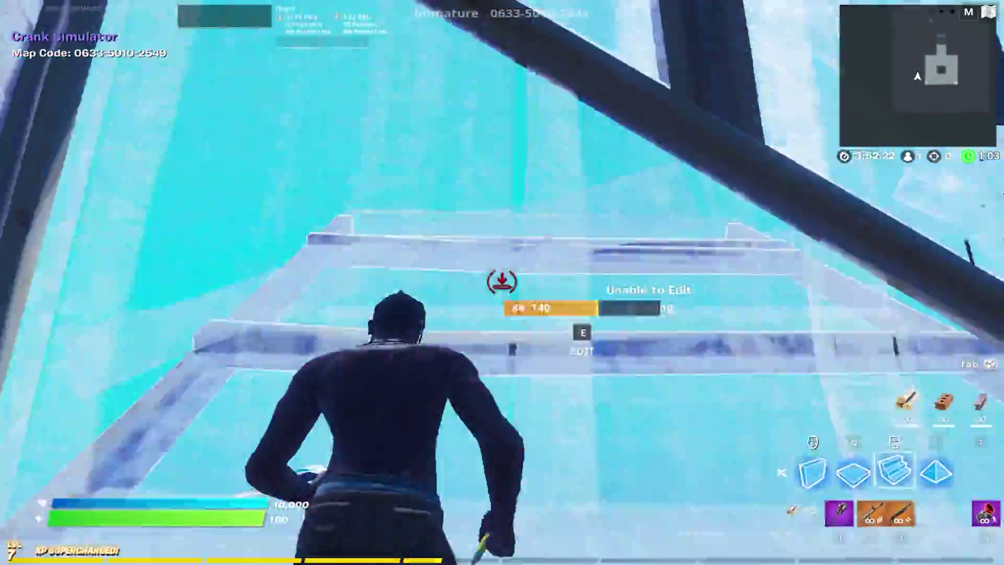
{"action": "key", "text": "w"}
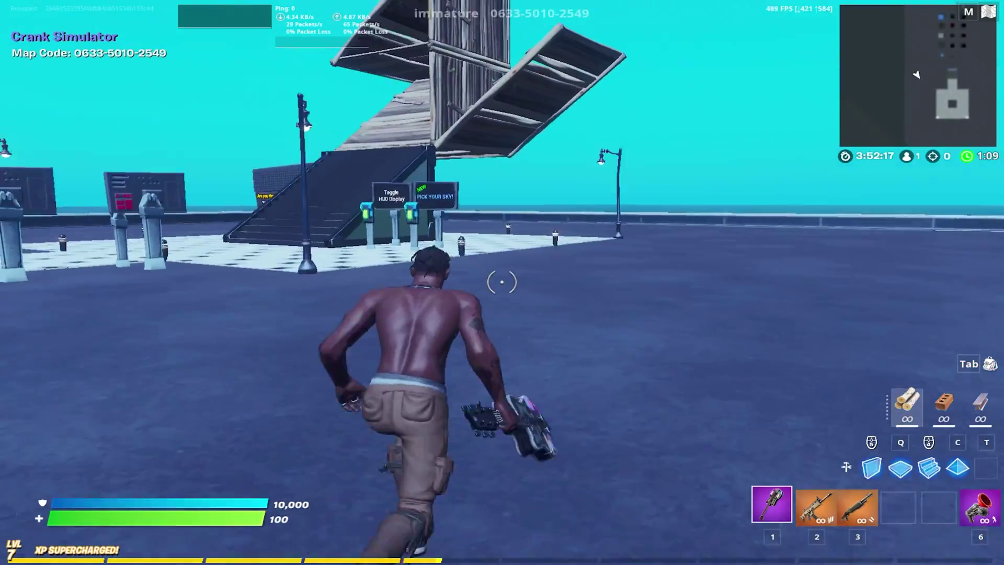
{"action": "key", "text": "w"}
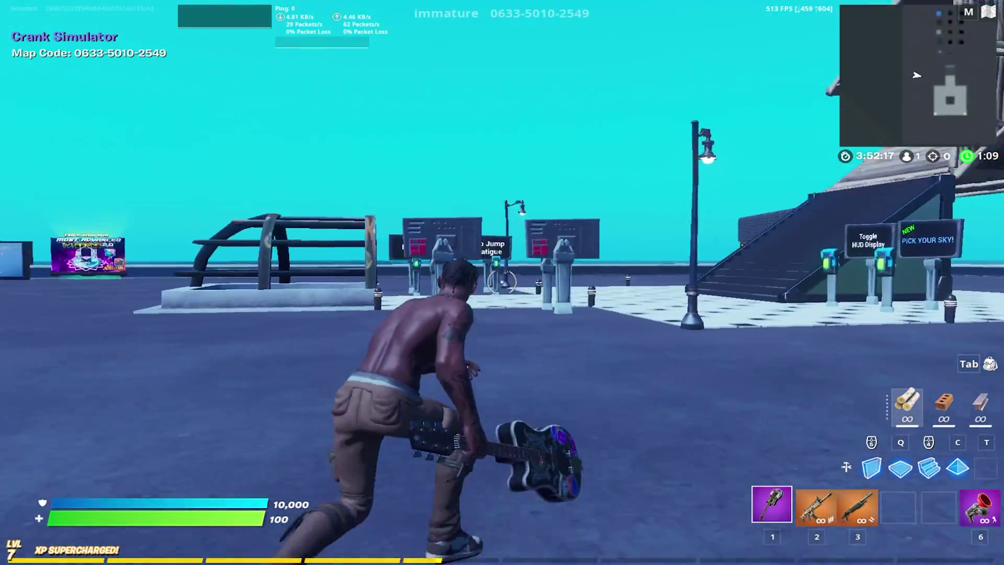
{"action": "key", "text": "2"}
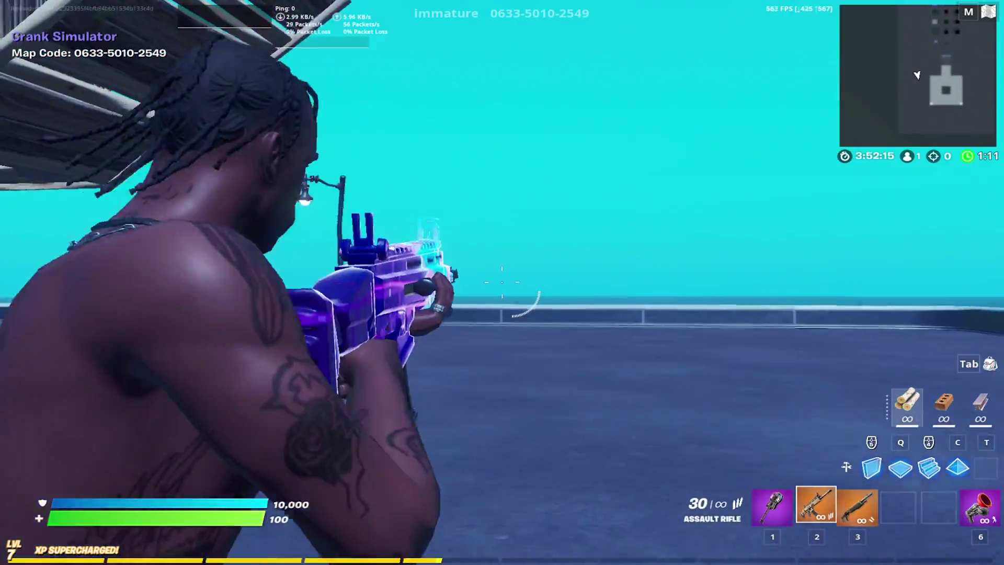
{"action": "key", "text": "w"}
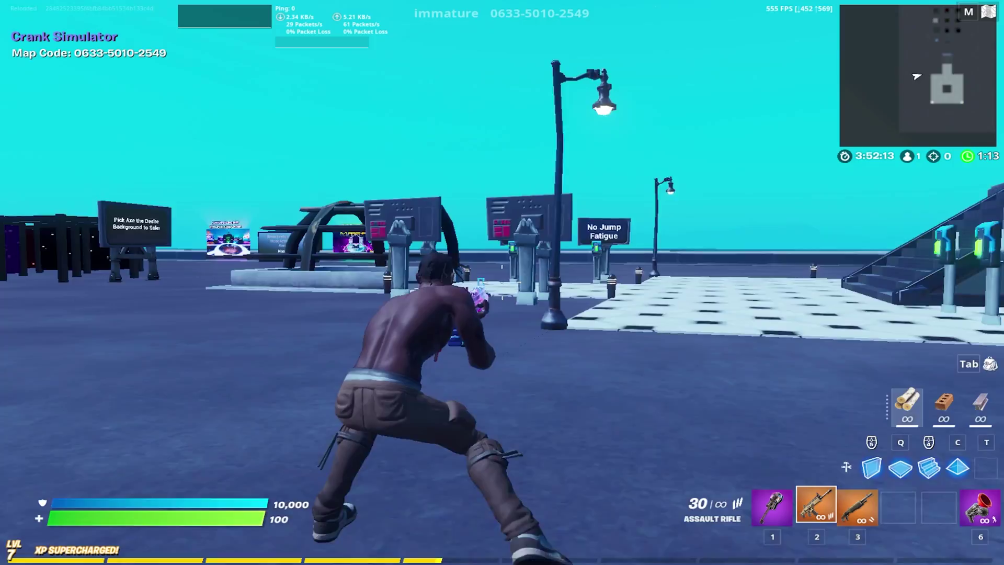
{"action": "key", "text": "1"}
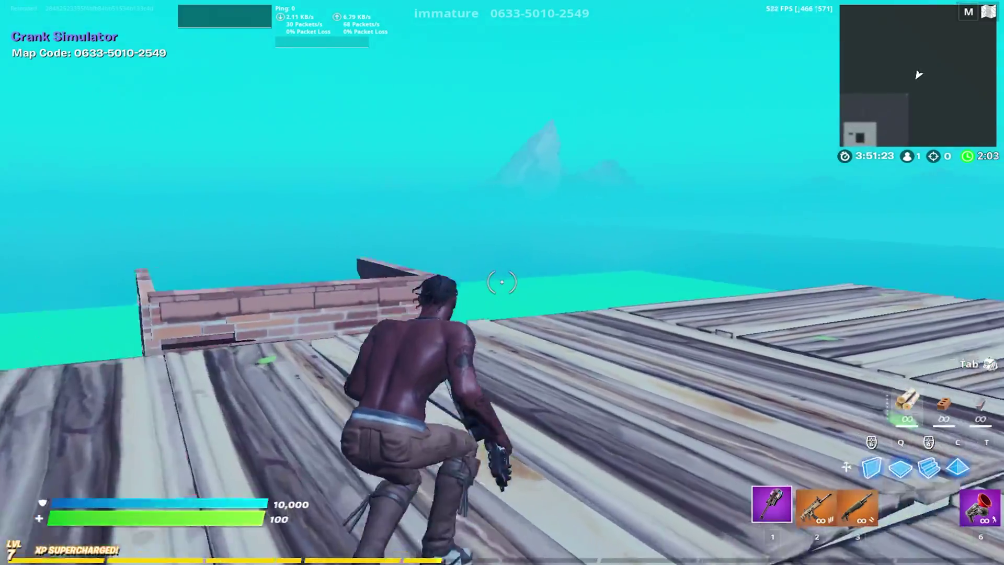
{"action": "key", "text": "2"}
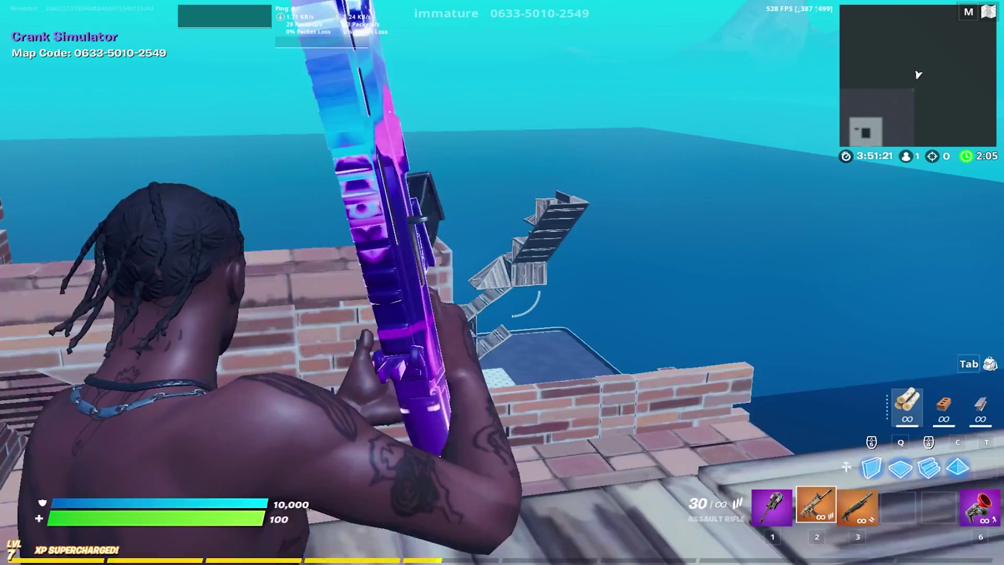